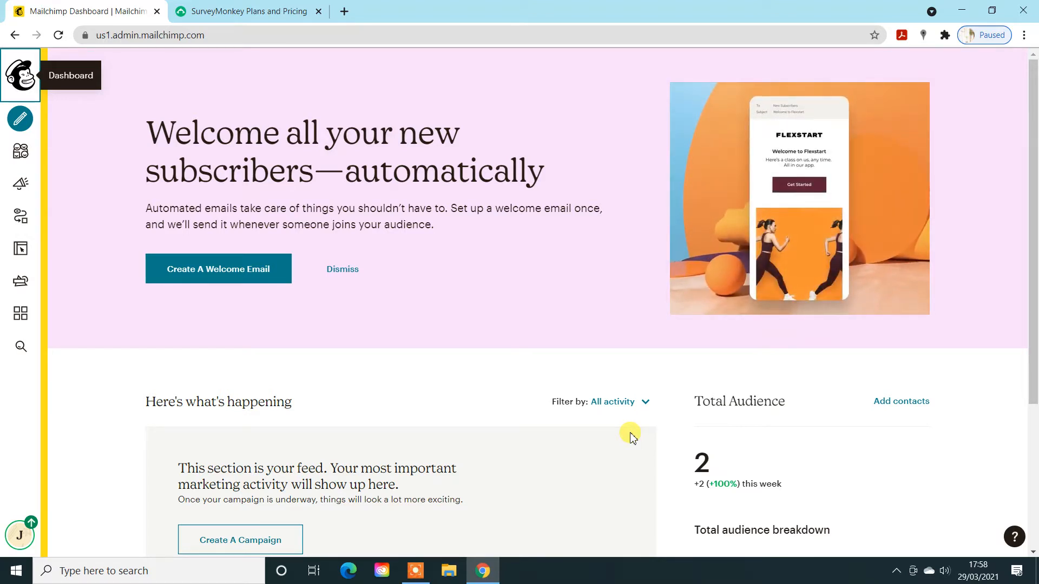
- View the audience section and the SurveyMonkey plans page for comparison, and close the SurveyMonkey page
click(21, 154)
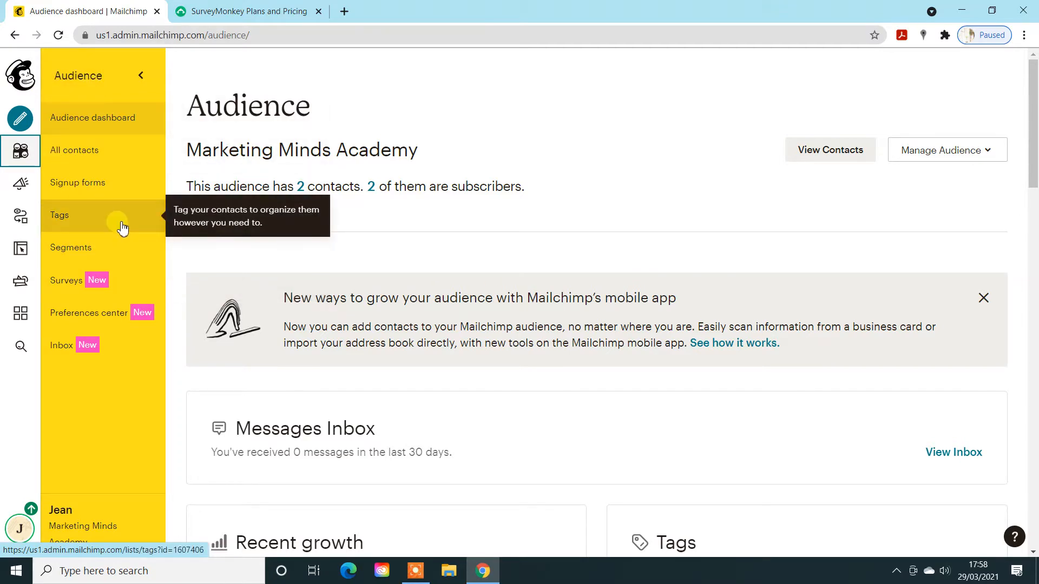
click(243, 13)
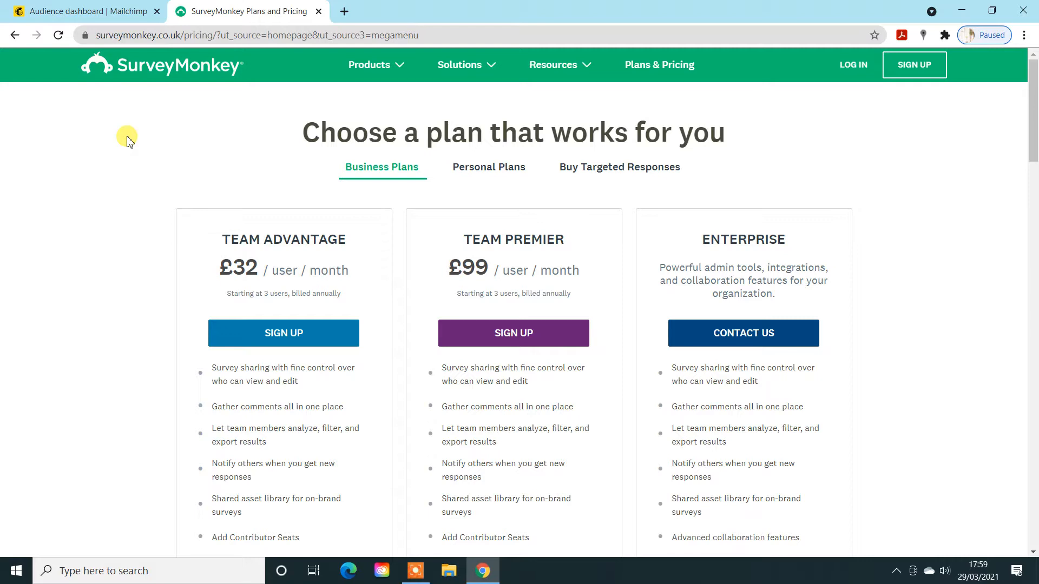
click(105, 16)
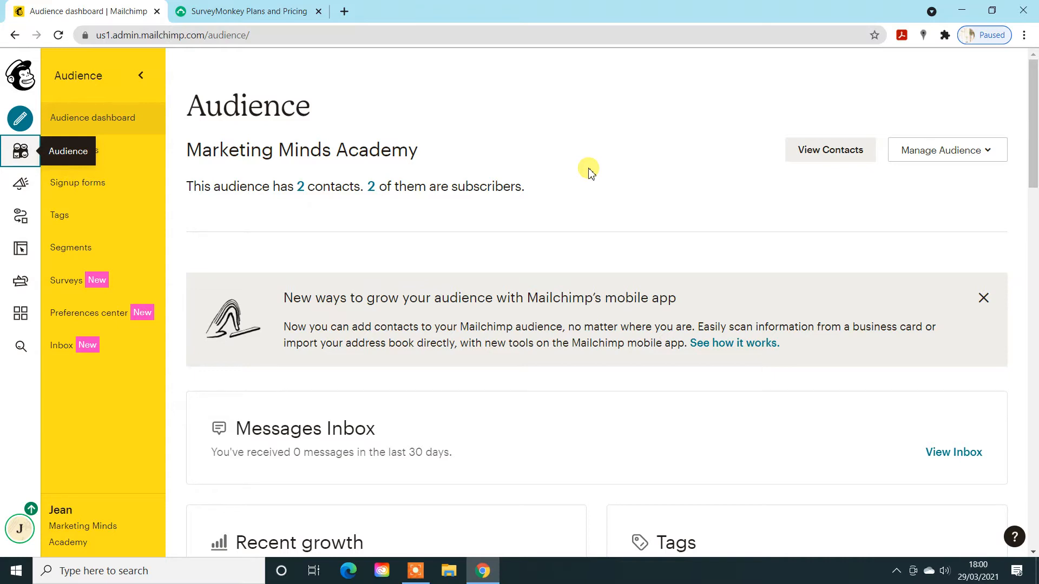
click(318, 12)
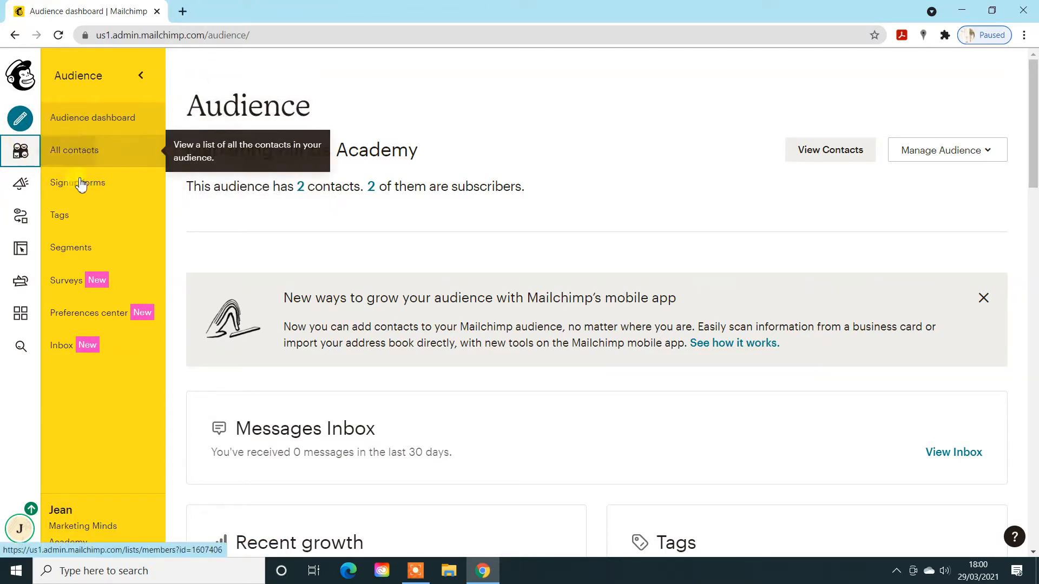
- Create a new survey for the Marketing Minds Academy audience
click(20, 118)
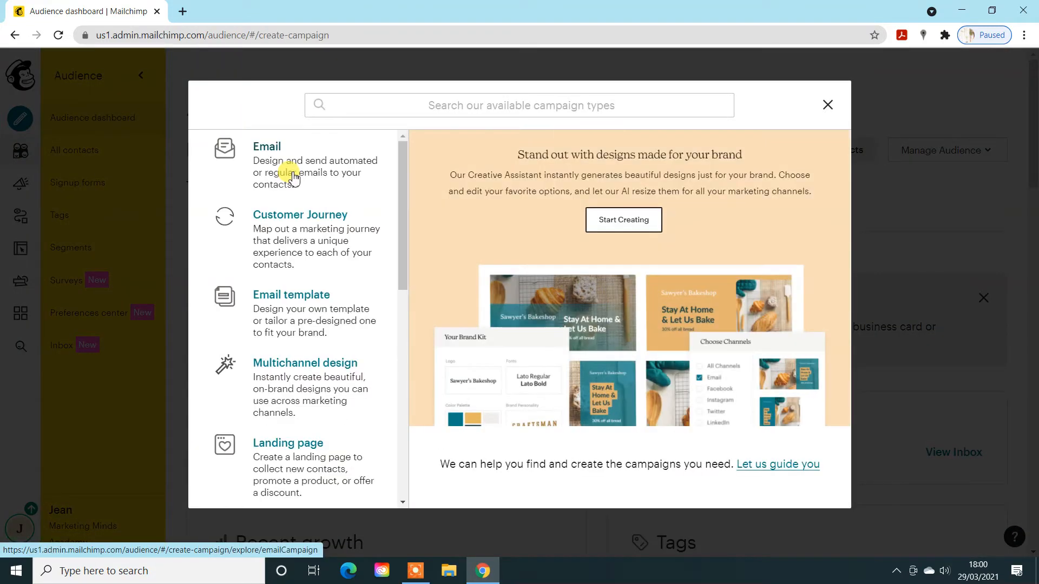
scroll(301, 234, down, 5)
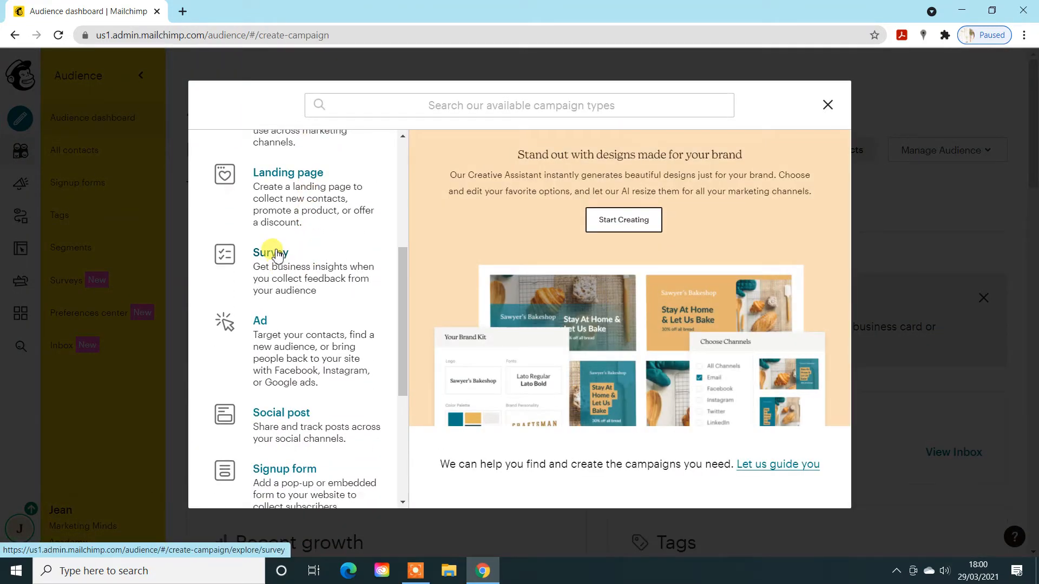
click(277, 255)
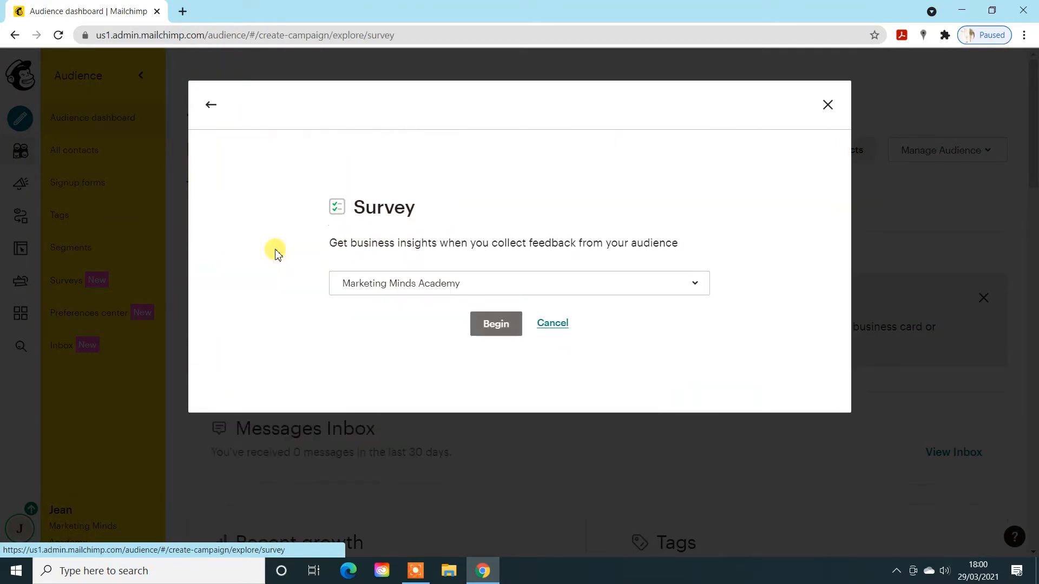
click(638, 291)
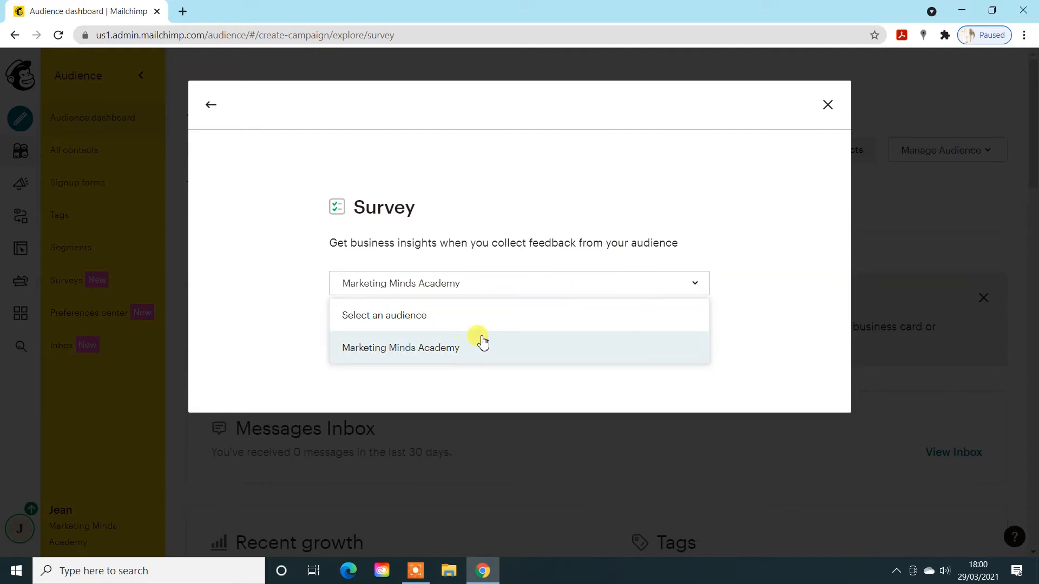
click(430, 348)
click(490, 323)
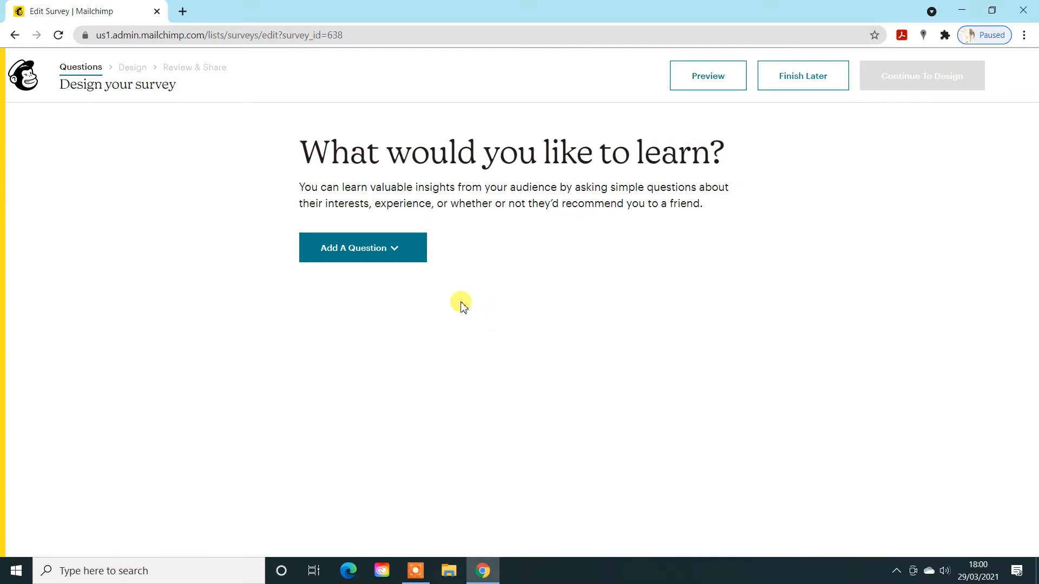
- Add a Range question and try the 0 - 5 and five-star values before setting the five-face emoji scale
click(395, 249)
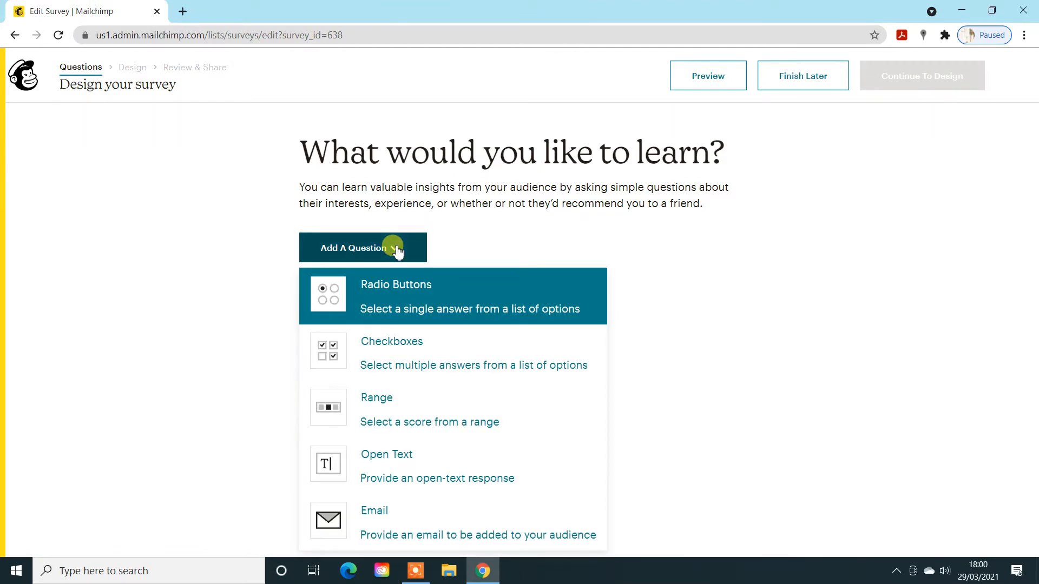
click(380, 401)
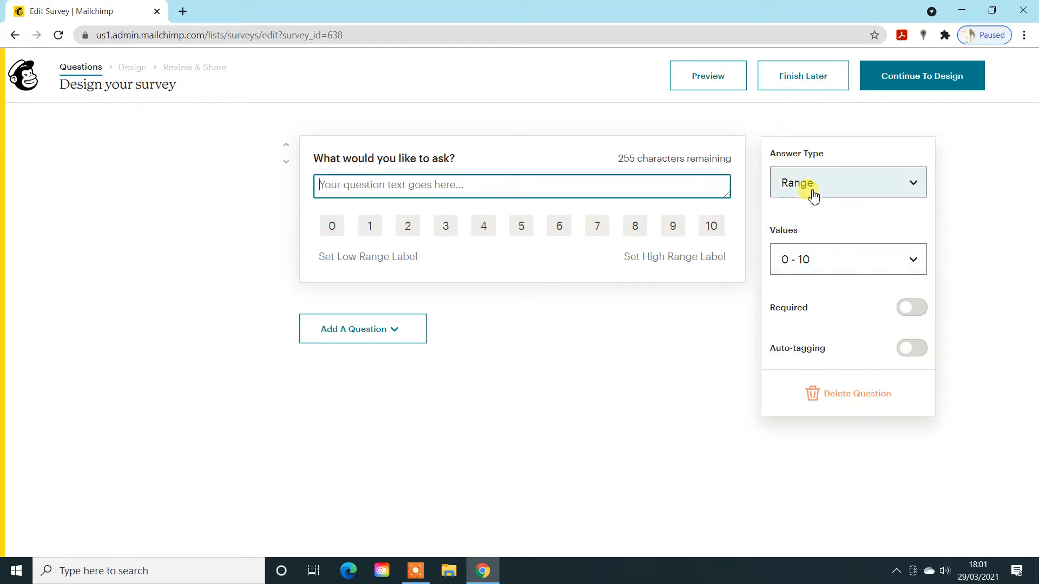
click(856, 269)
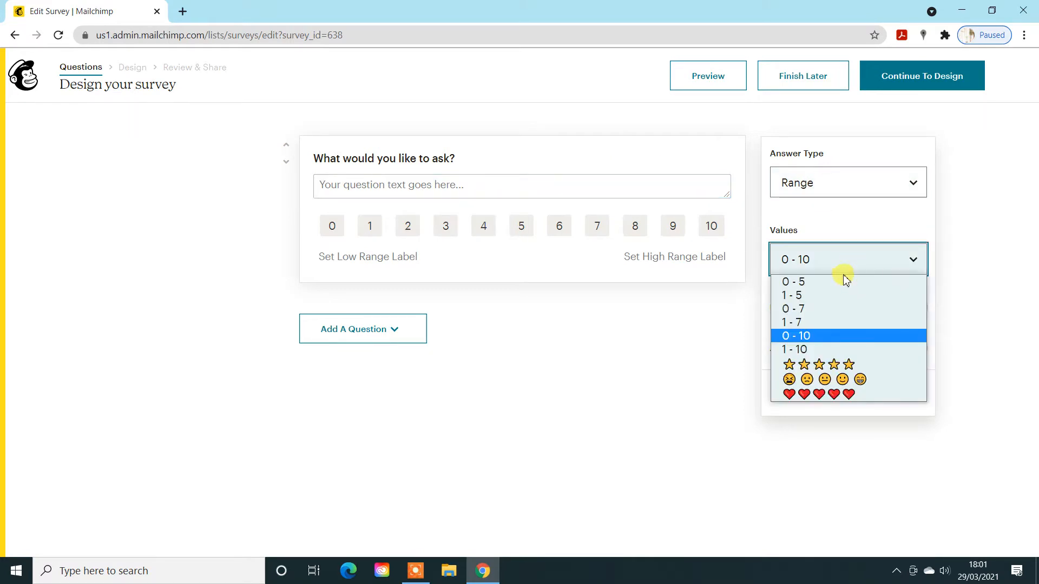
click(836, 279)
click(840, 269)
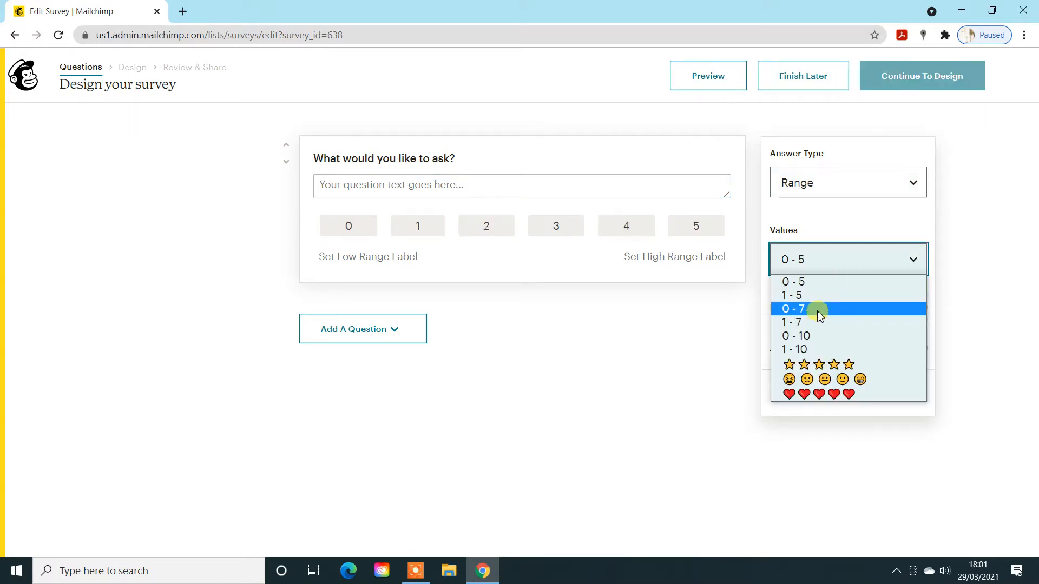
click(816, 364)
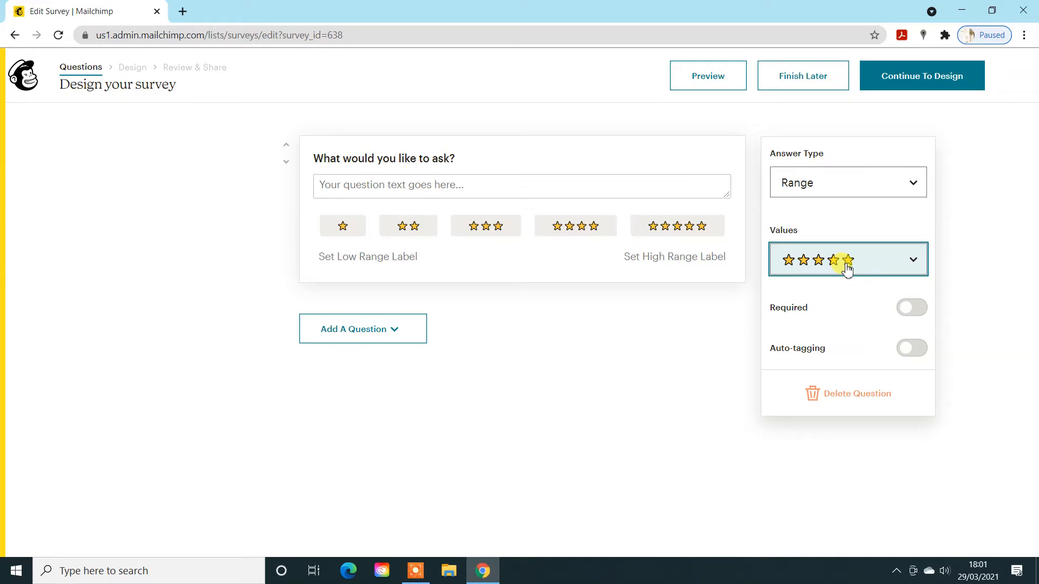
click(847, 268)
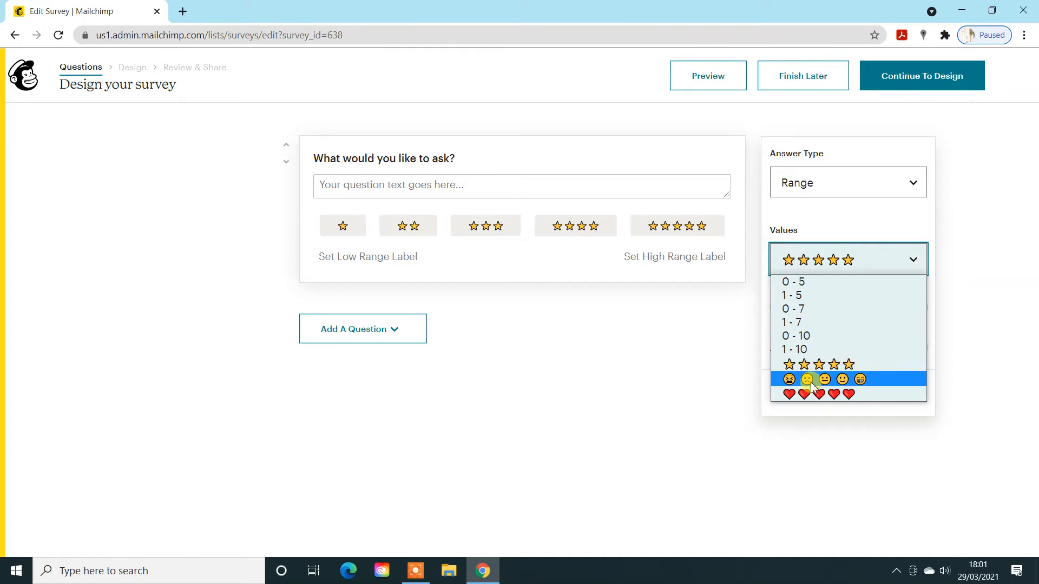
click(835, 379)
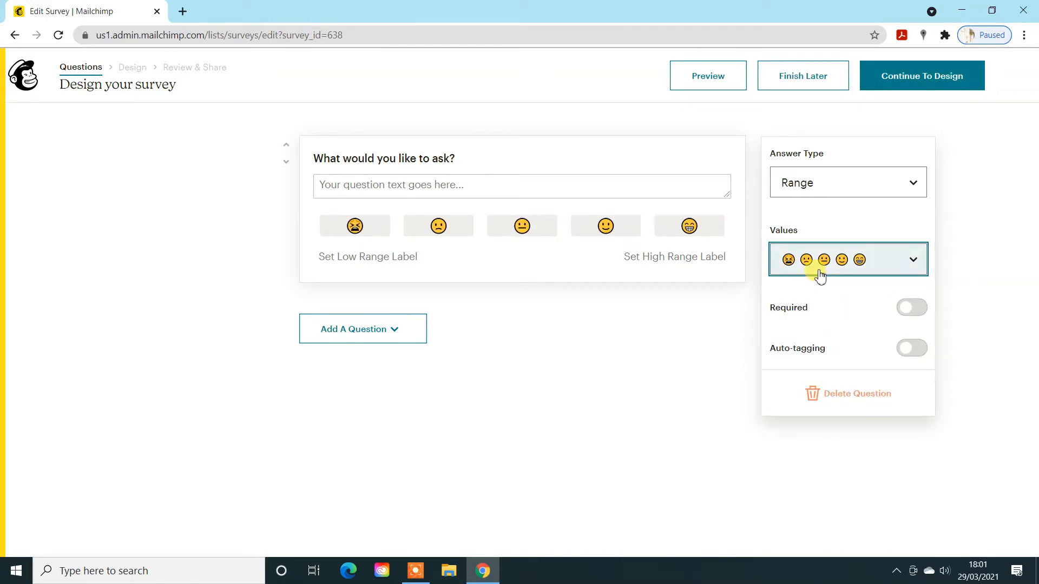
- Try switching the range question's Required setting on and off
click(919, 310)
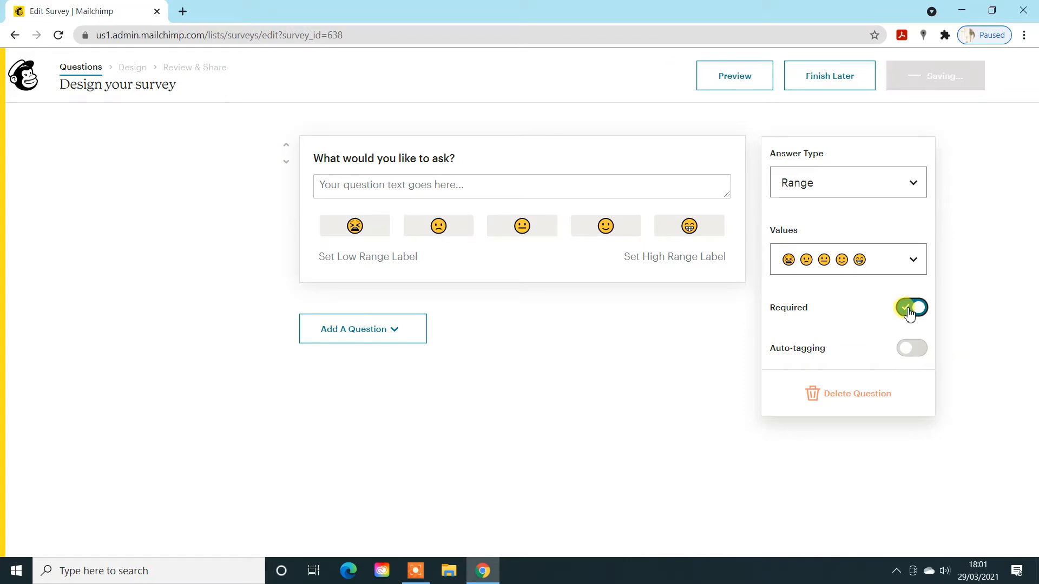
click(909, 312)
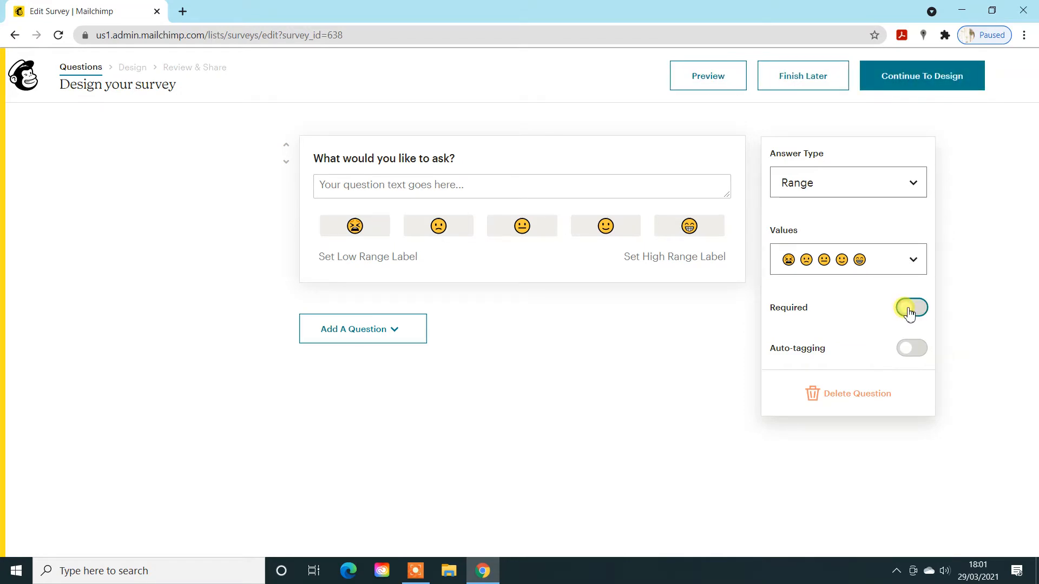
click(916, 309)
click(916, 309)
- Enter the question "How easy was it to navigate our website?" with the low label "Nightmare" and high label "Easy Peezy"
click(557, 186)
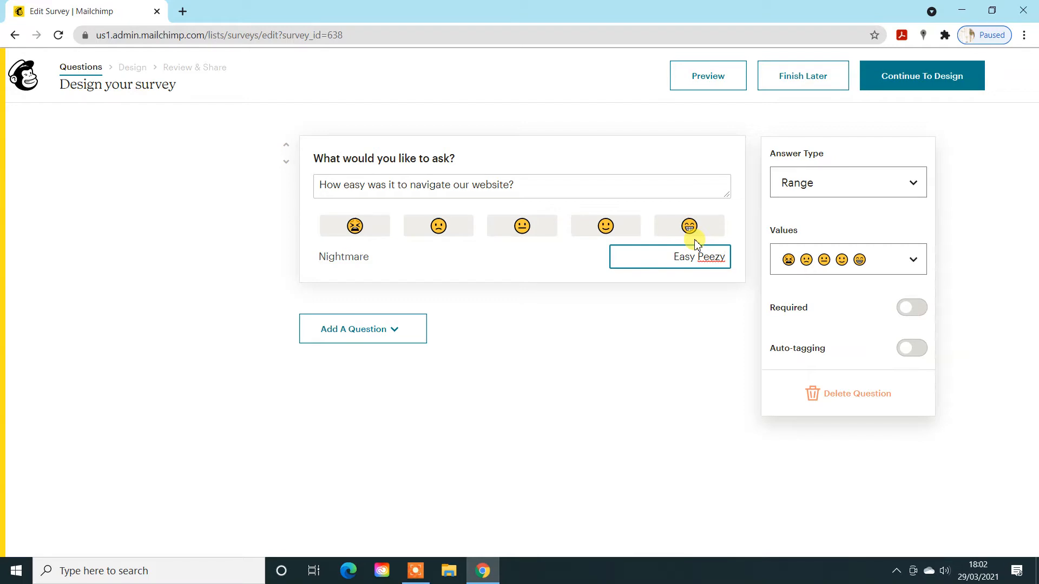
- Try the 0 - 10 values on the website navigation question, and restore the five-face emoji scale
click(879, 259)
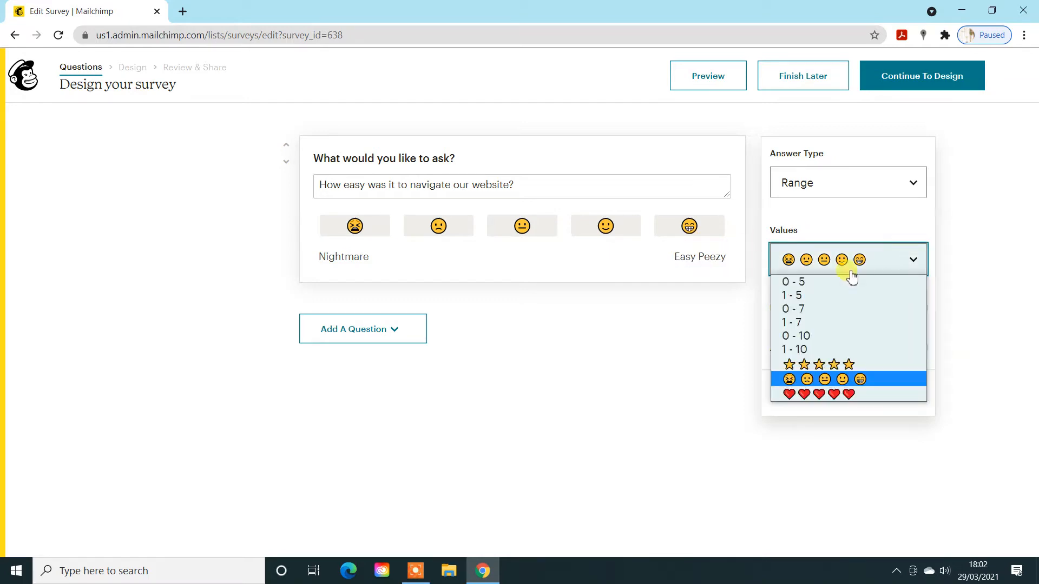
click(793, 336)
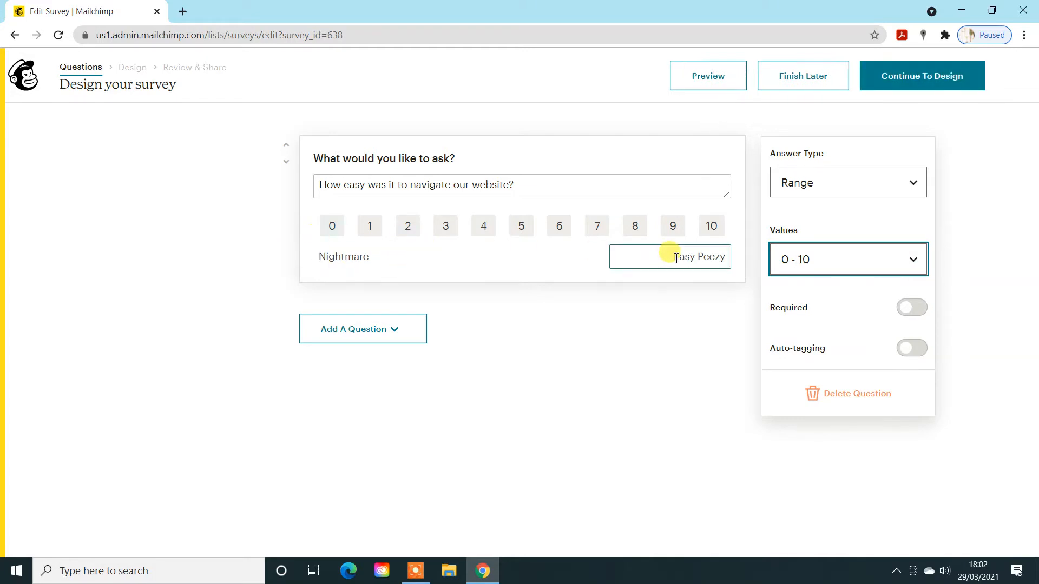
click(890, 265)
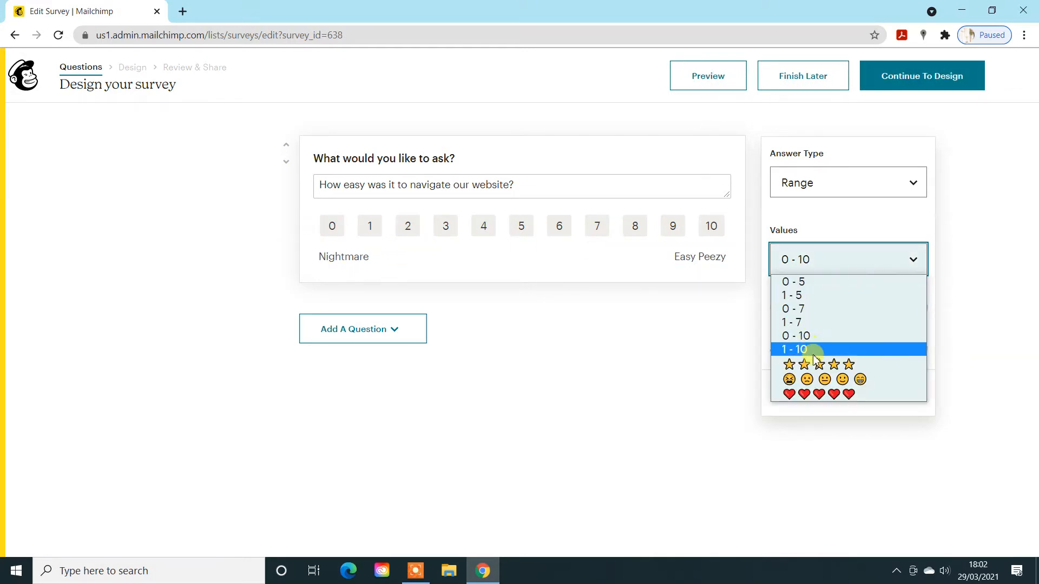
click(819, 380)
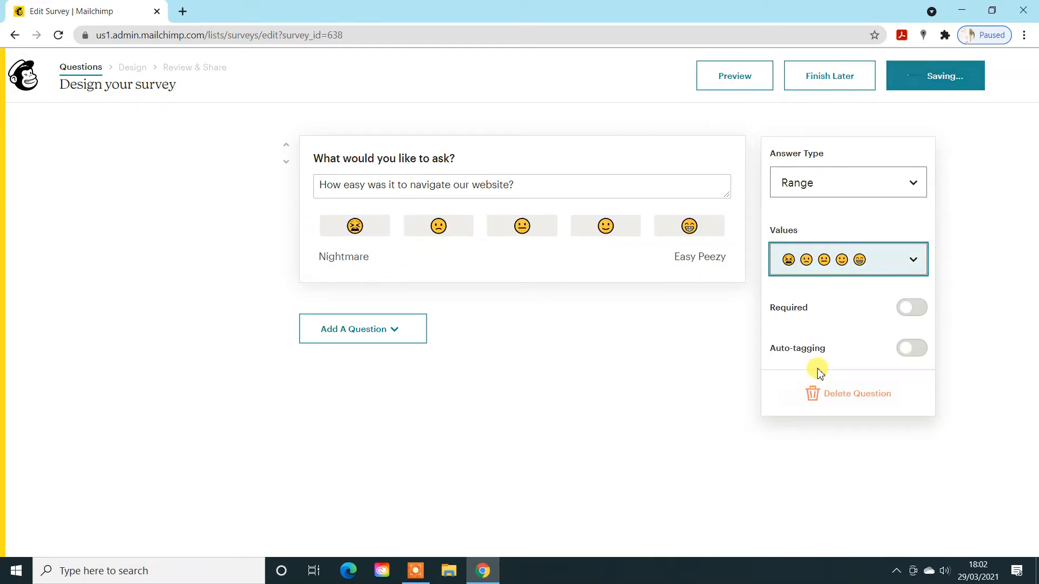
- Make the website navigation question required and add a Checkboxes question below it
click(923, 315)
click(362, 327)
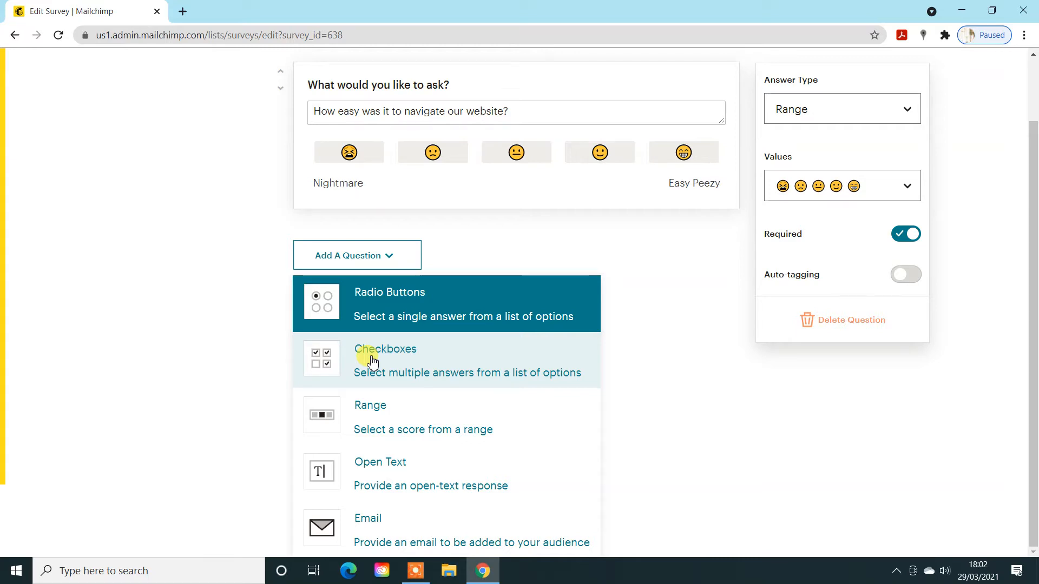
click(372, 362)
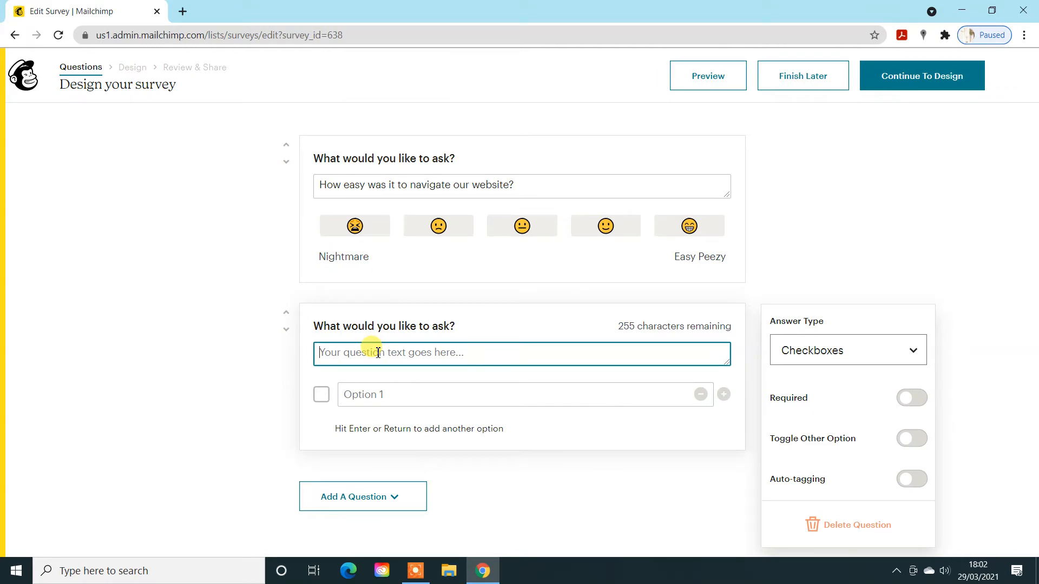
- Enter "Which products or services did you visit our website for?" with the options Web Design, Video Production, SEO and Paid Advertising
text(Which prod)
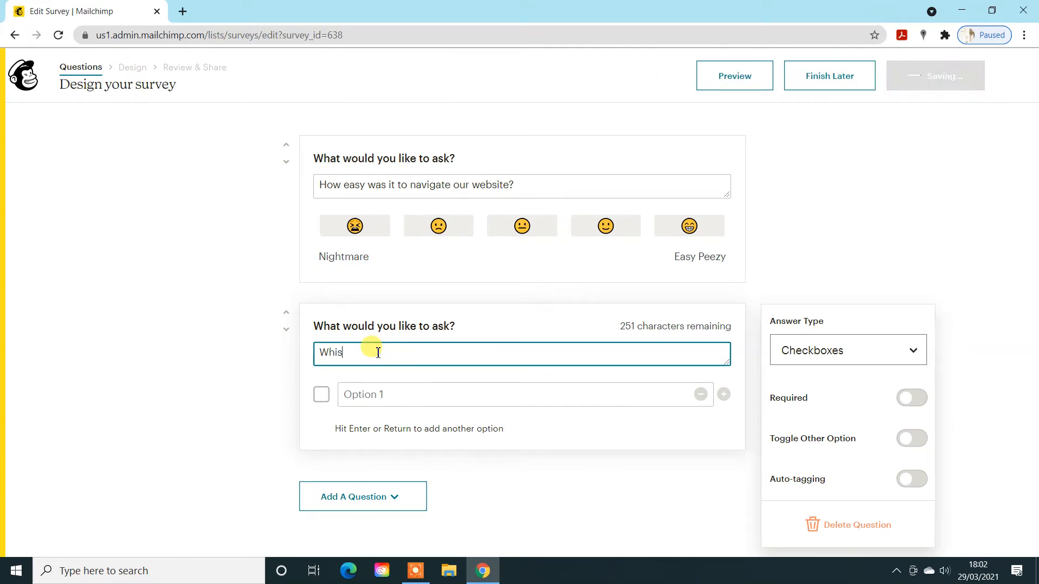
text(ucts or servic)
text(es did you vivis)
text(sit out)
key(BackSpace)
key(BackSpace)
text(r website fo)
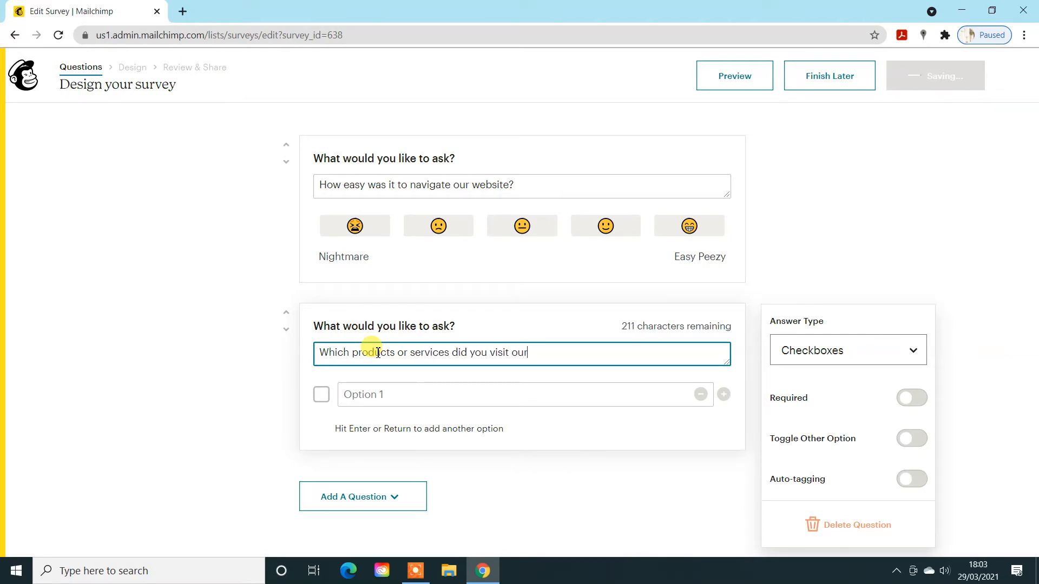
text(r?)
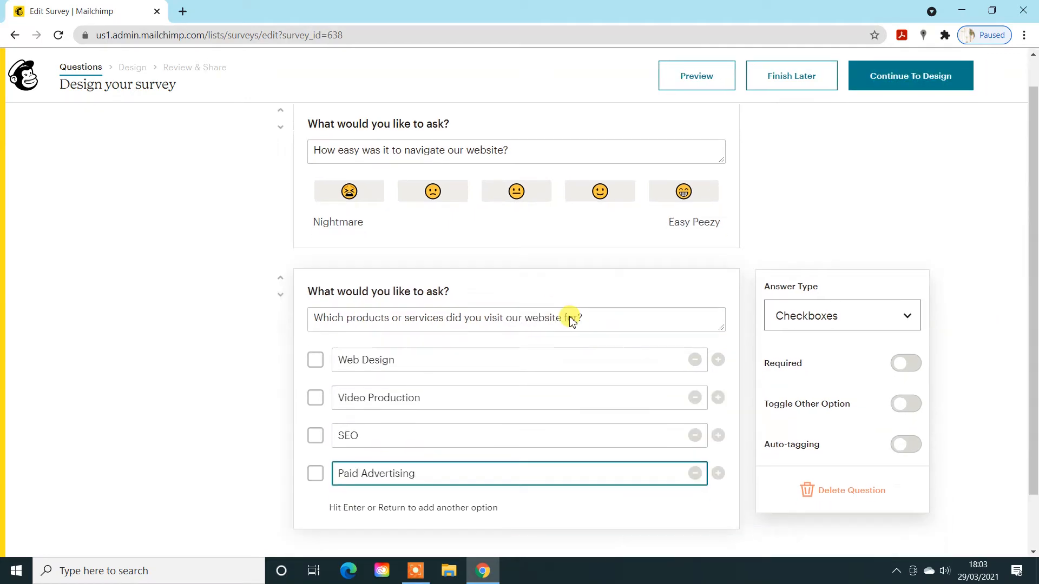
- Add a blank fifth option to the checkboxes question and remove it again
scroll(568, 317, down, 2)
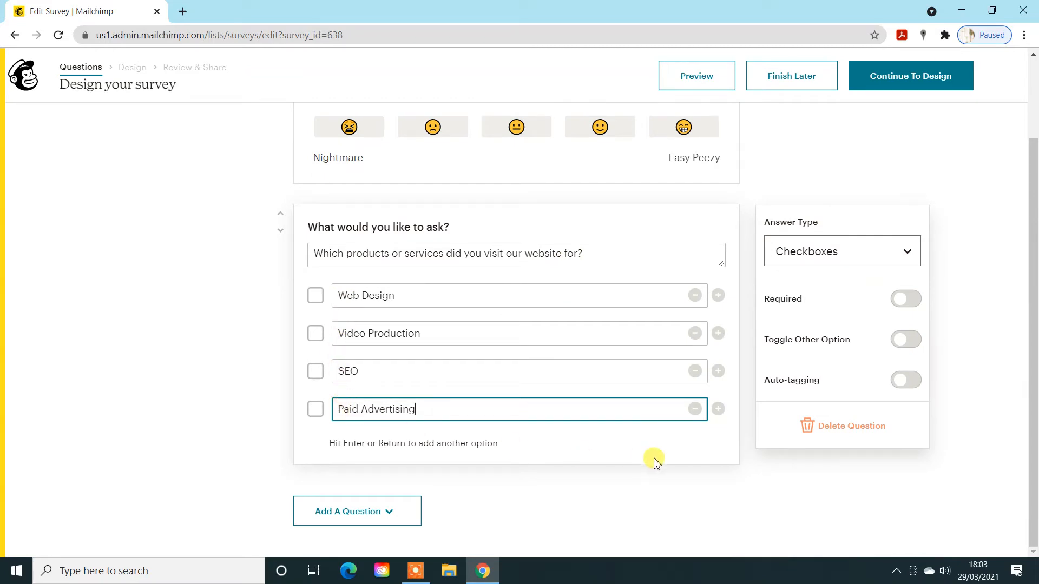
click(718, 409)
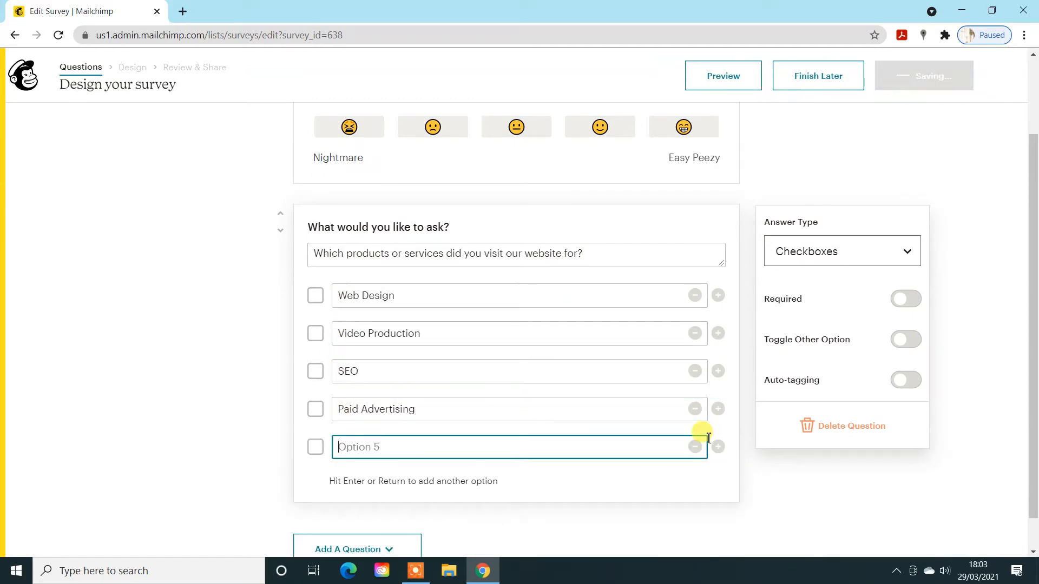
click(695, 447)
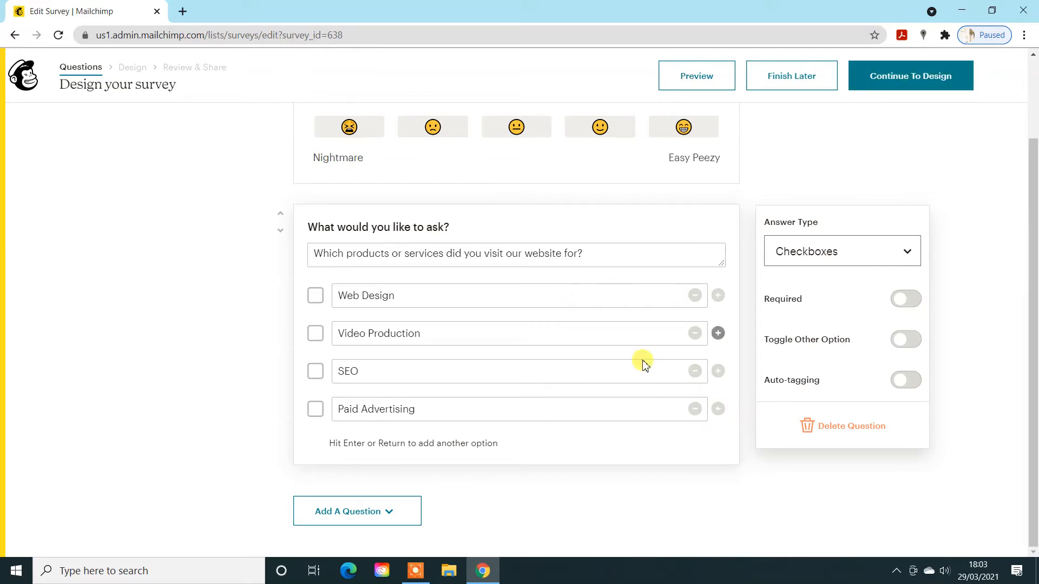
- Enable the "Other" option on the checkboxes question and make the question required
click(918, 346)
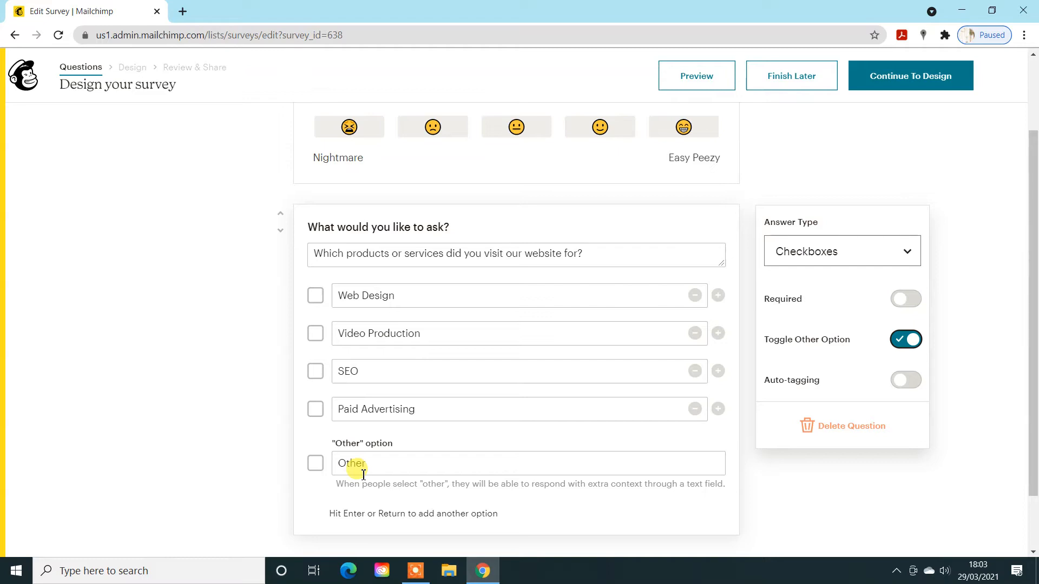
click(913, 306)
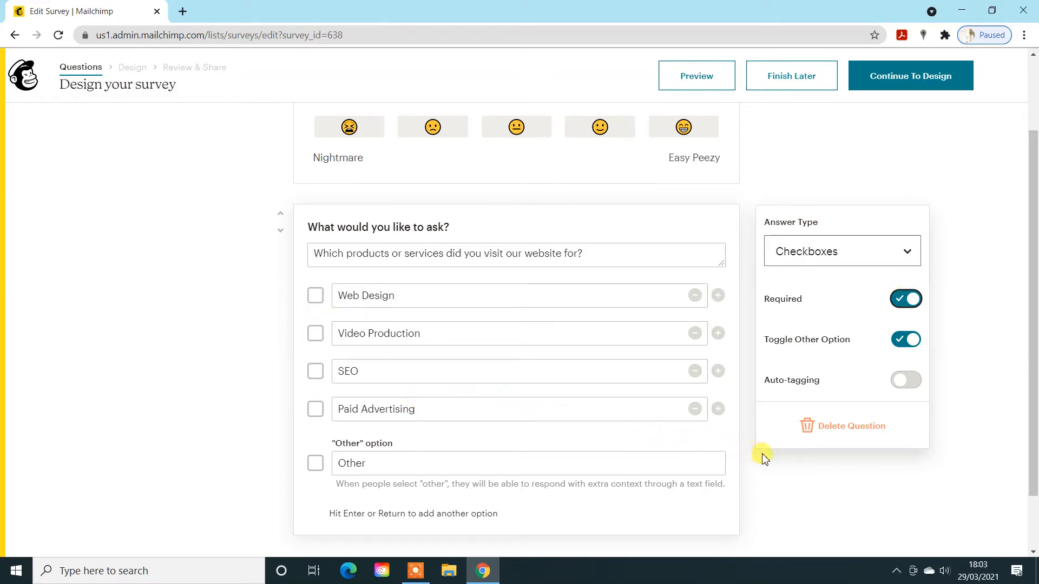
- Add a Radio Buttons question below the checkboxes question asking "Did you find what you wanted on the website?"
scroll(768, 463, down, 1)
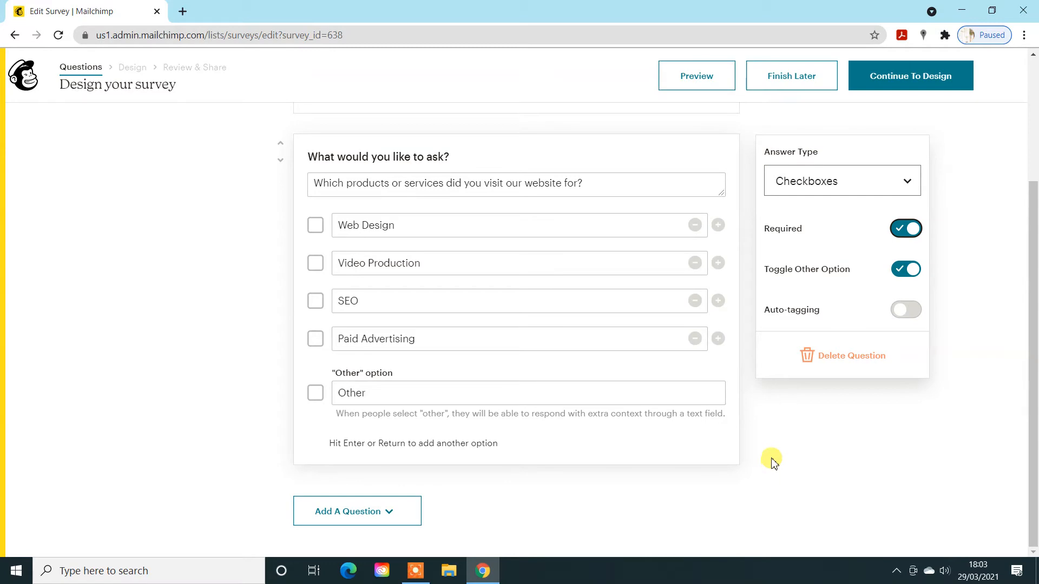
click(310, 517)
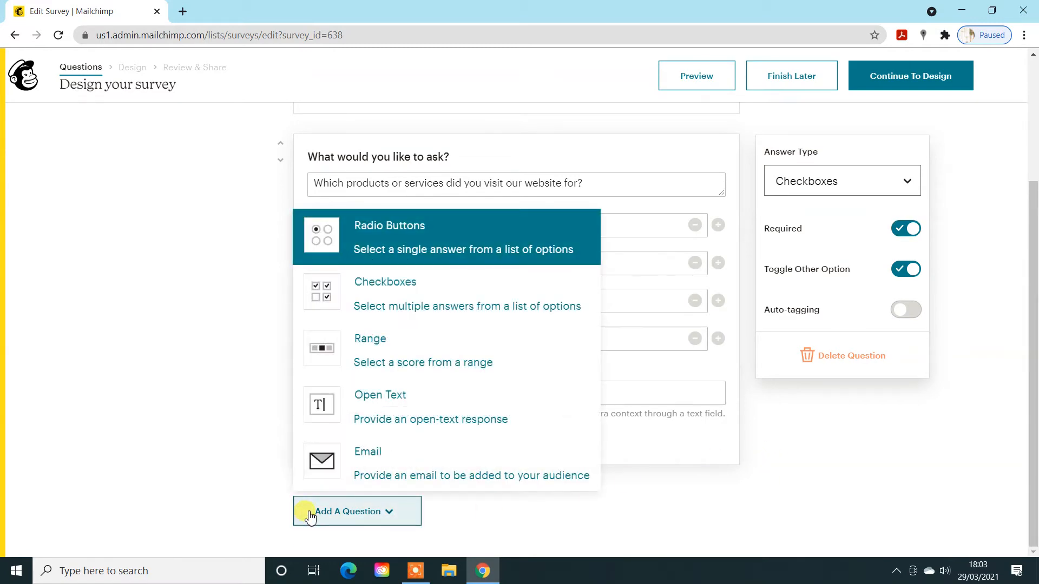
click(386, 239)
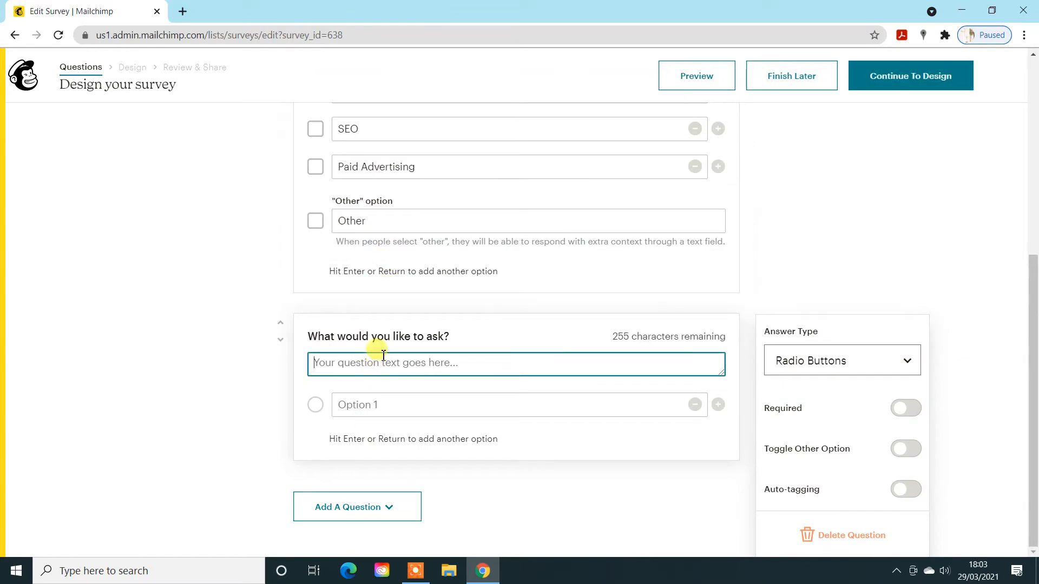
text(Did you f)
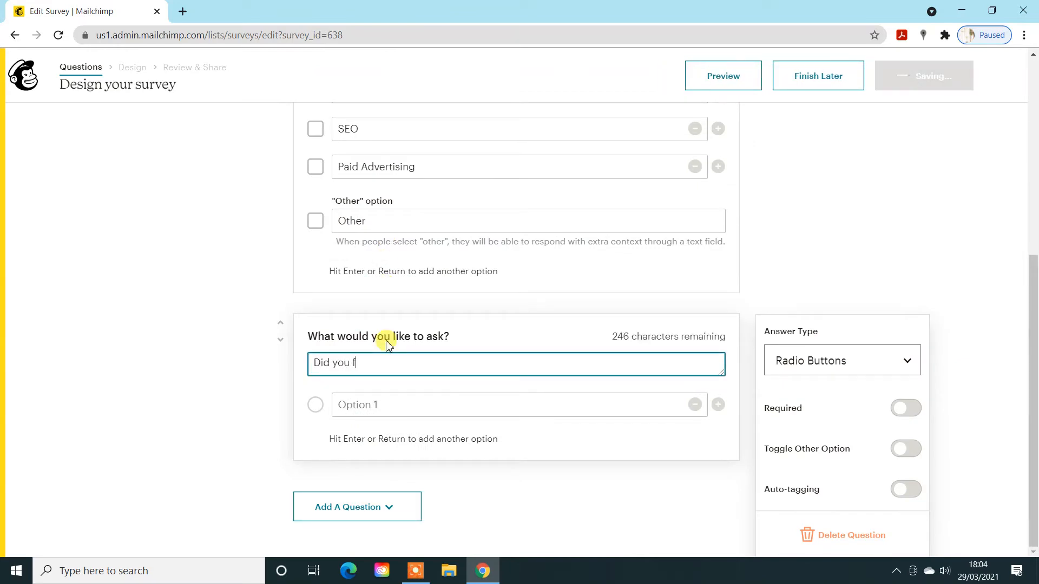
text(ind what to)
key(BackSpace)
key(BackSpace)
text(you wanted on the )
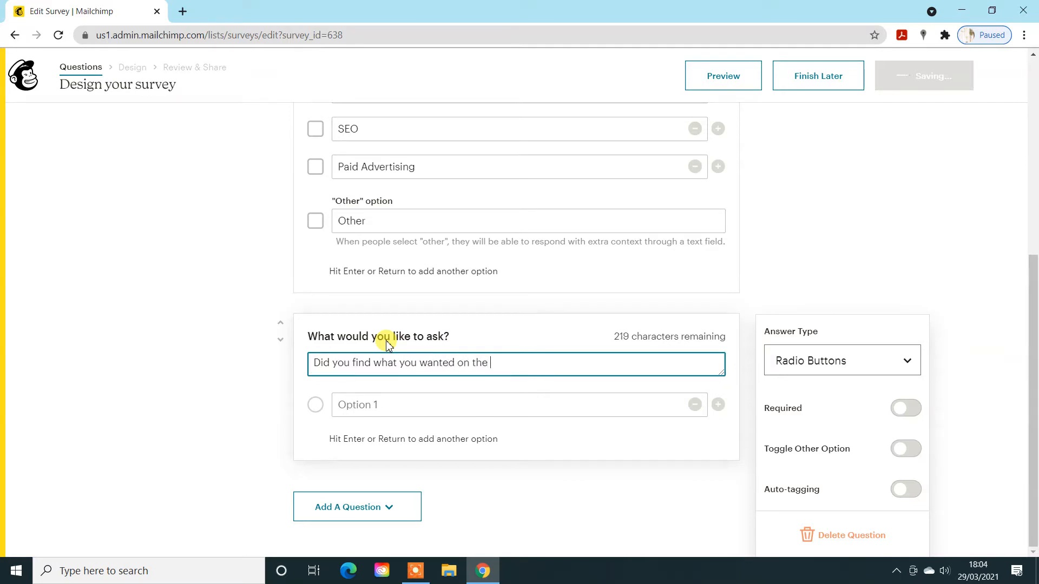
text(website?)
- Give the radio buttons question the two answer options Yes and No
click(365, 406)
text(Yesy)
key(BackSpace)
click(723, 405)
text(No)
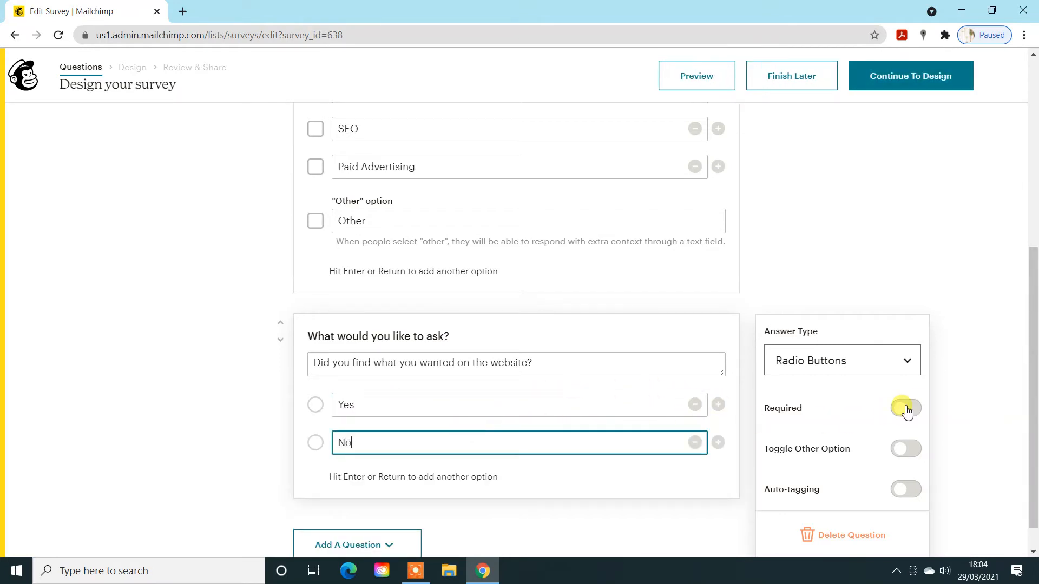
- Make the "Did you find what you wanted on the website?" question required
scroll(969, 400, down, 1)
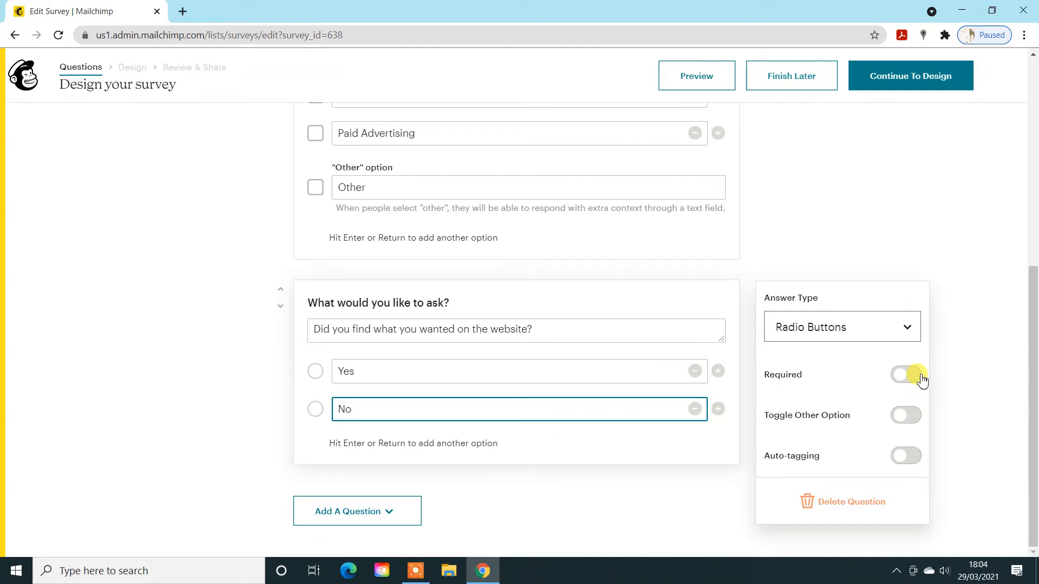
click(914, 375)
click(954, 412)
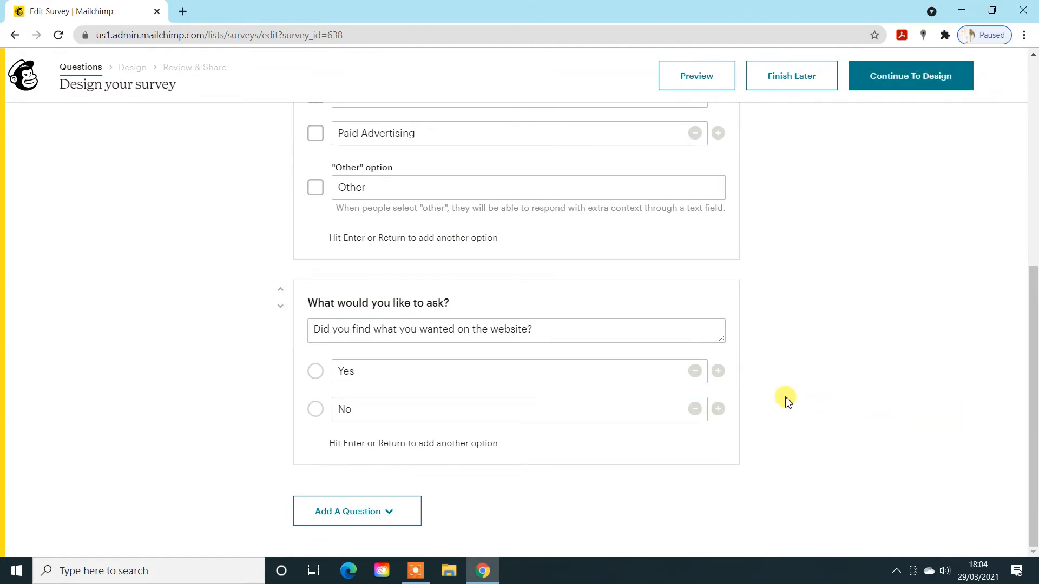
click(678, 331)
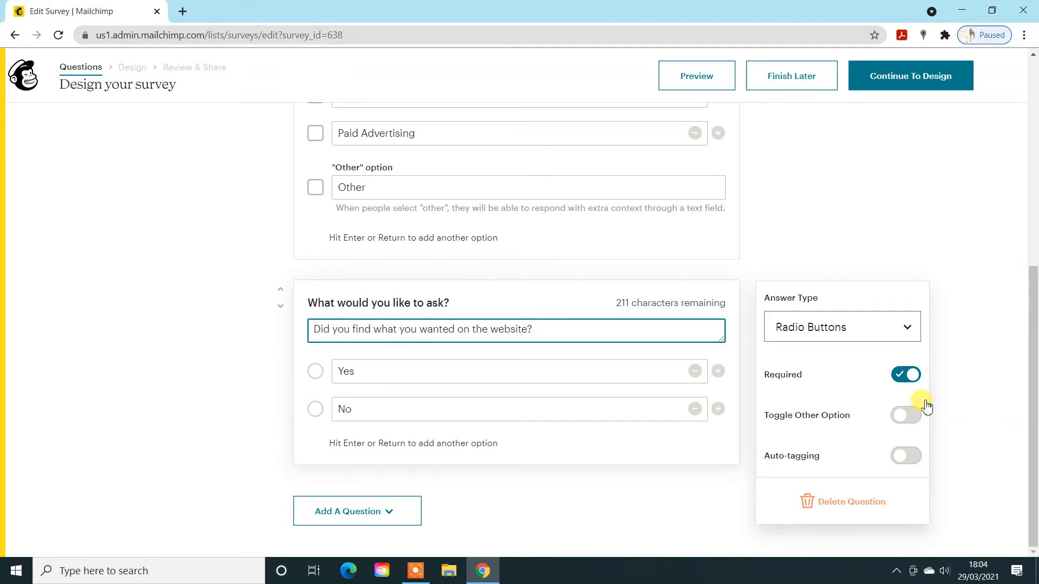
click(985, 282)
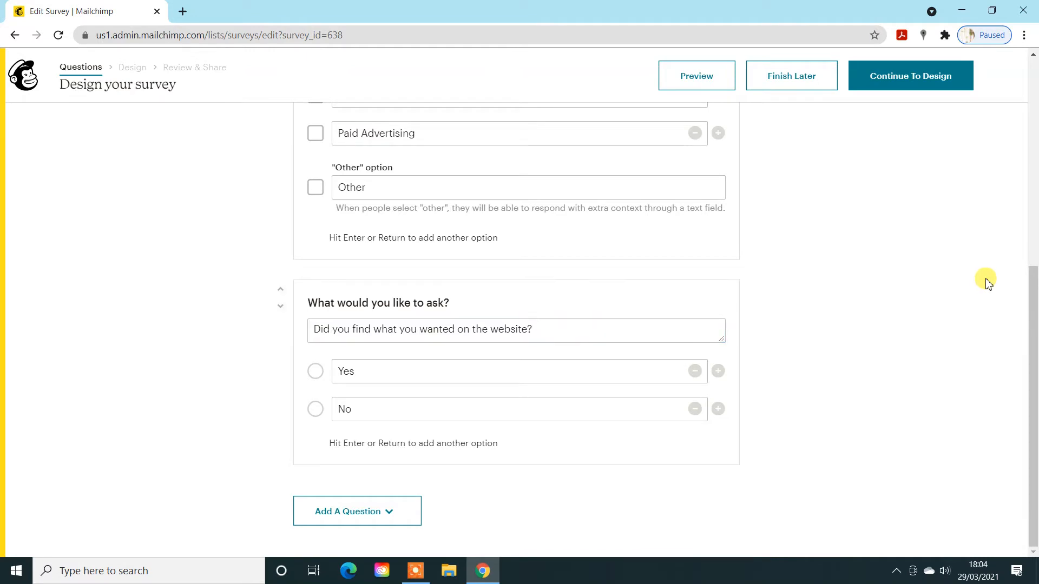
- Add an Open Text question with the text "Any other feedback would be appreciated!"
click(388, 508)
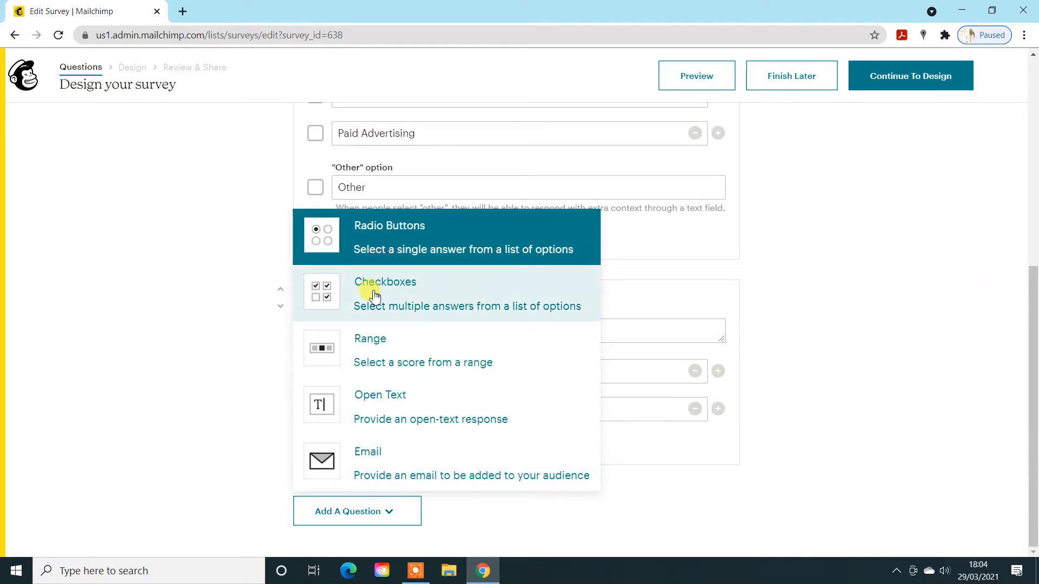
click(380, 414)
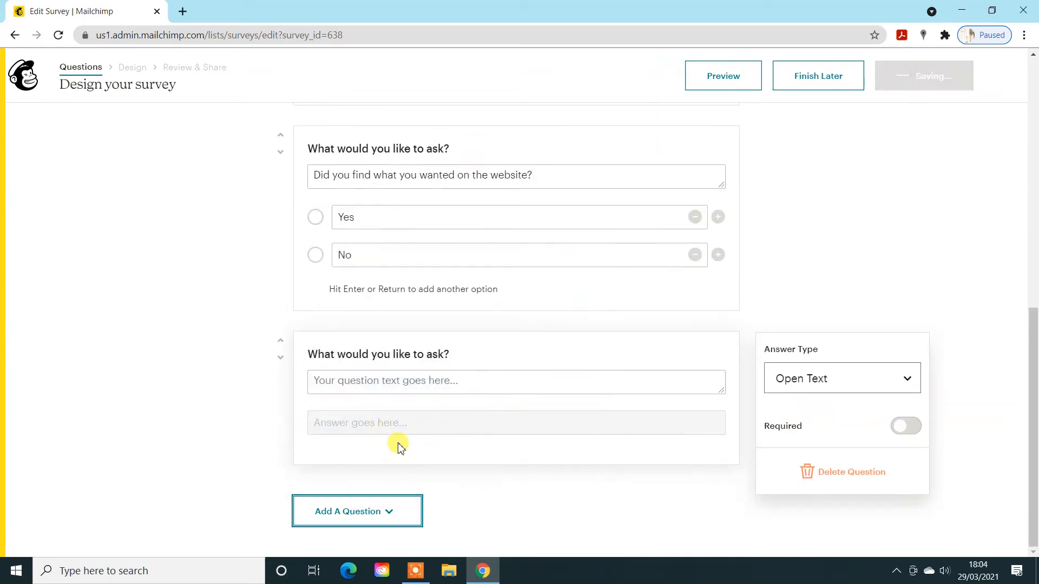
click(417, 378)
text(Any oth)
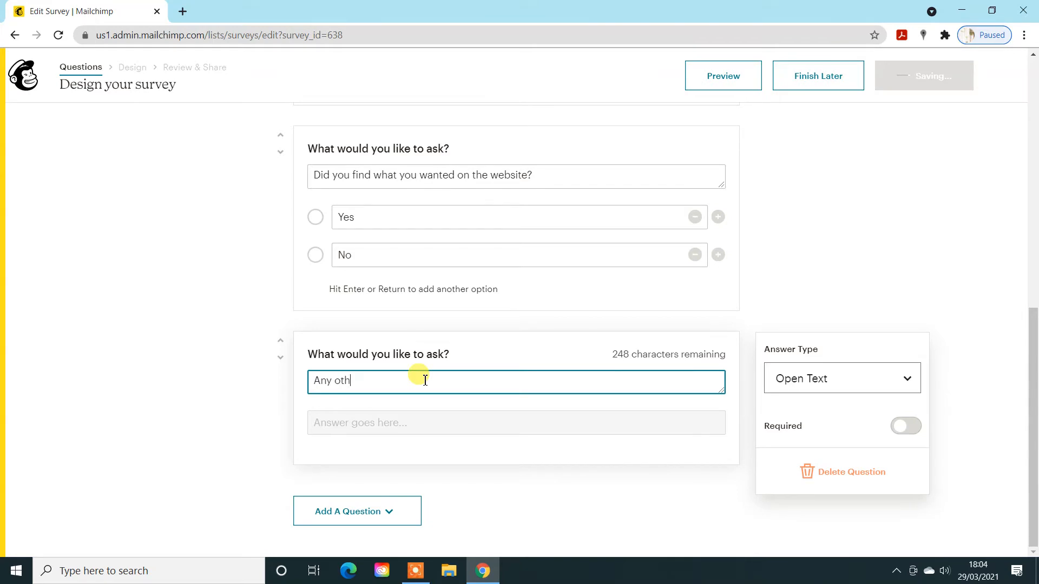
text(er feedback ou)
key(BackSpace)
text(would be appreciated!)
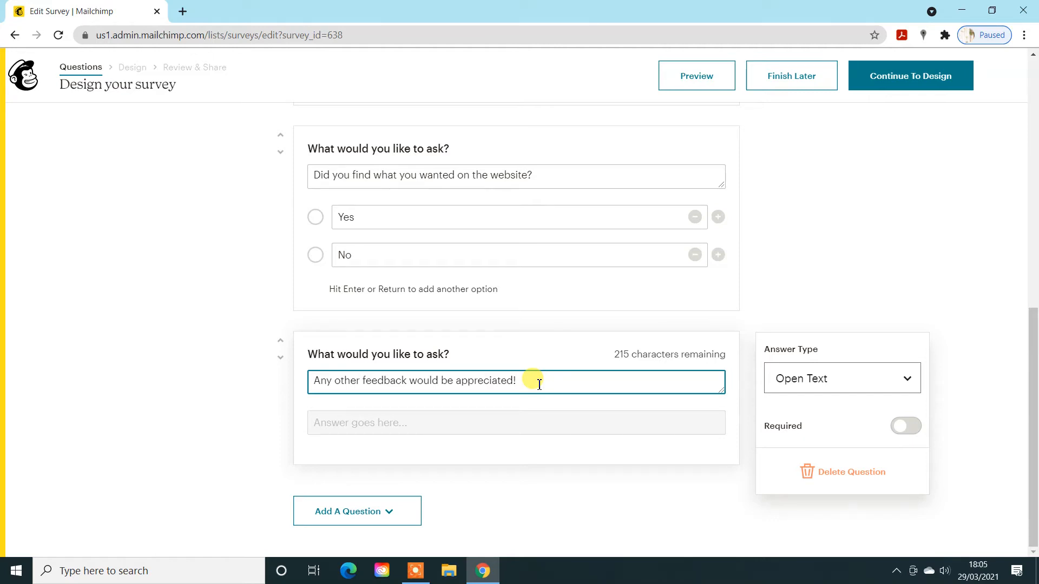
- Add an Email question: "Did you know we have a monthly newsletter with lots of tips and tricks. Provide your email address and we'll sign you straight up!"
scroll(673, 351, up, 8)
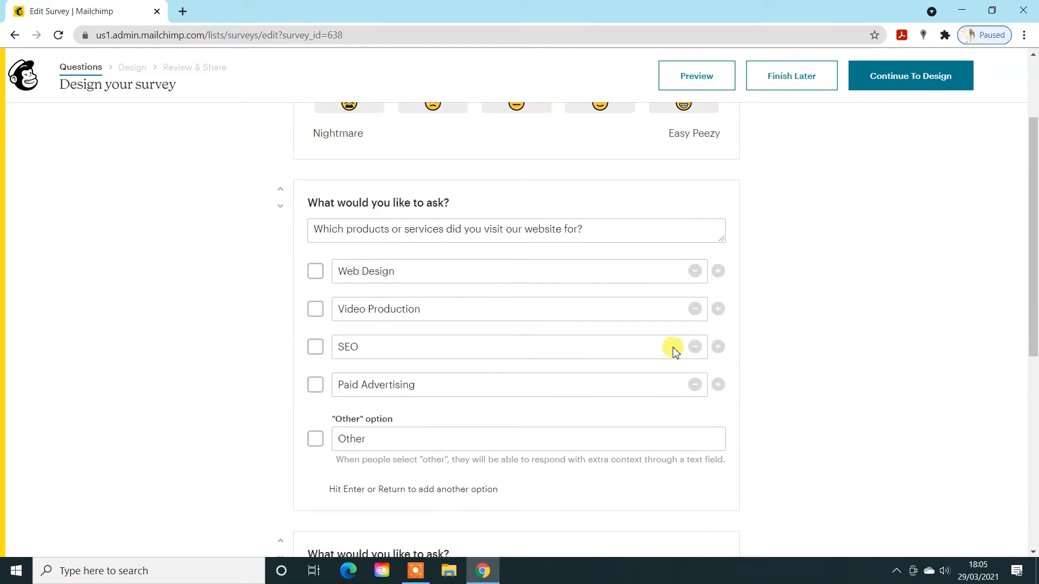
scroll(673, 353, up, 2)
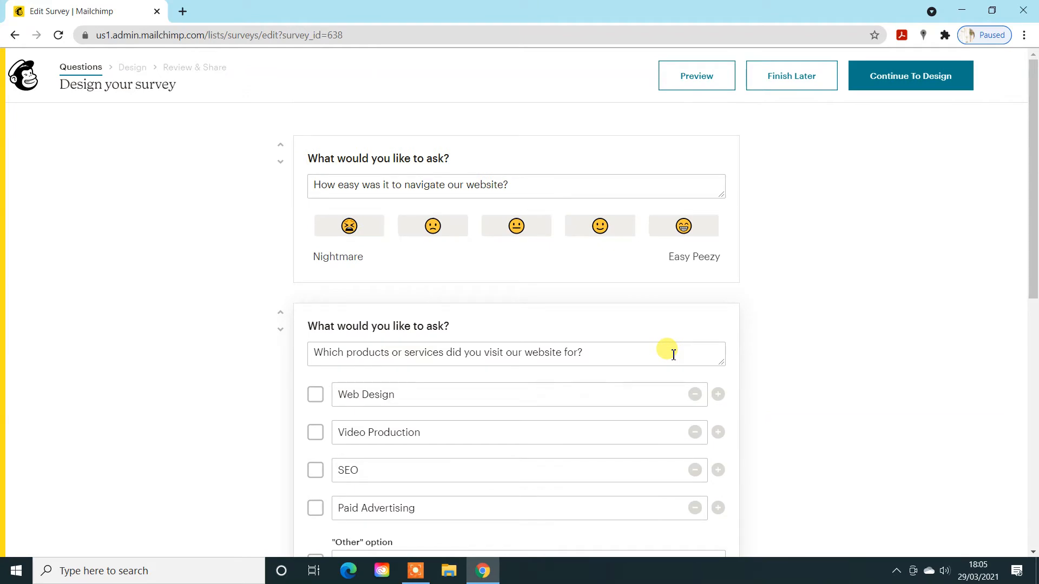
scroll(674, 356, down, 10)
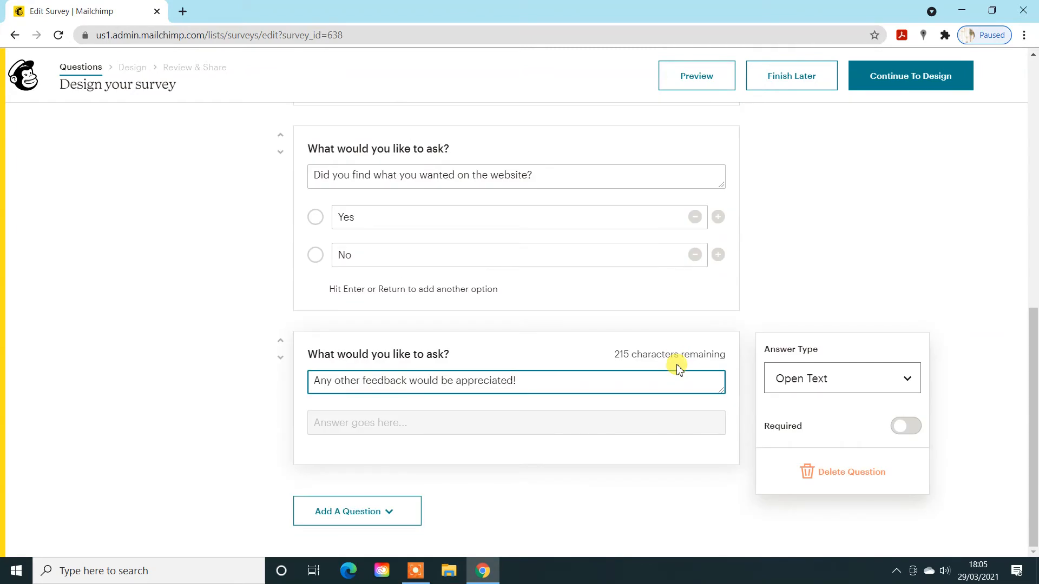
click(366, 516)
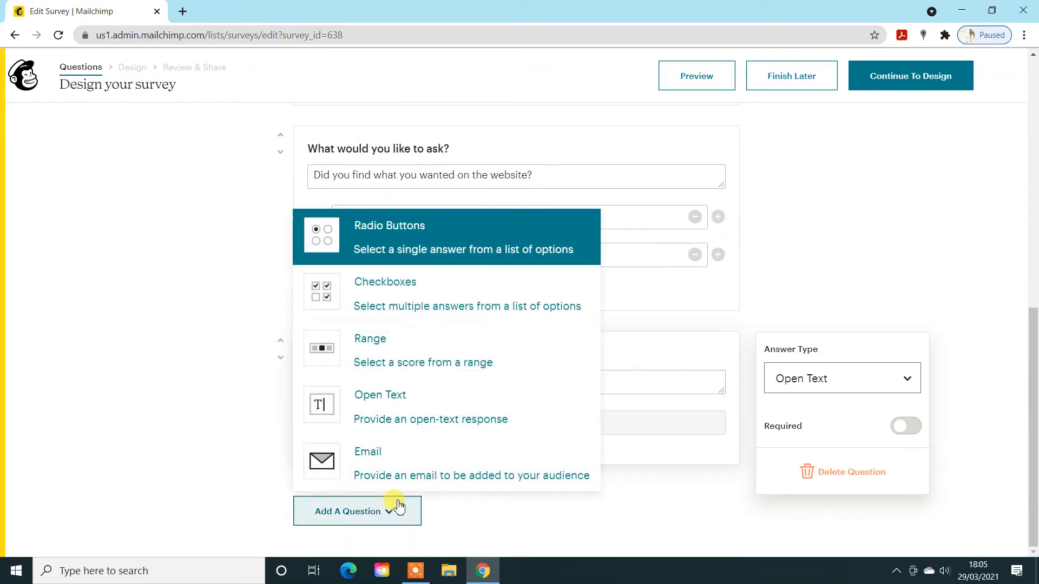
click(400, 460)
click(425, 387)
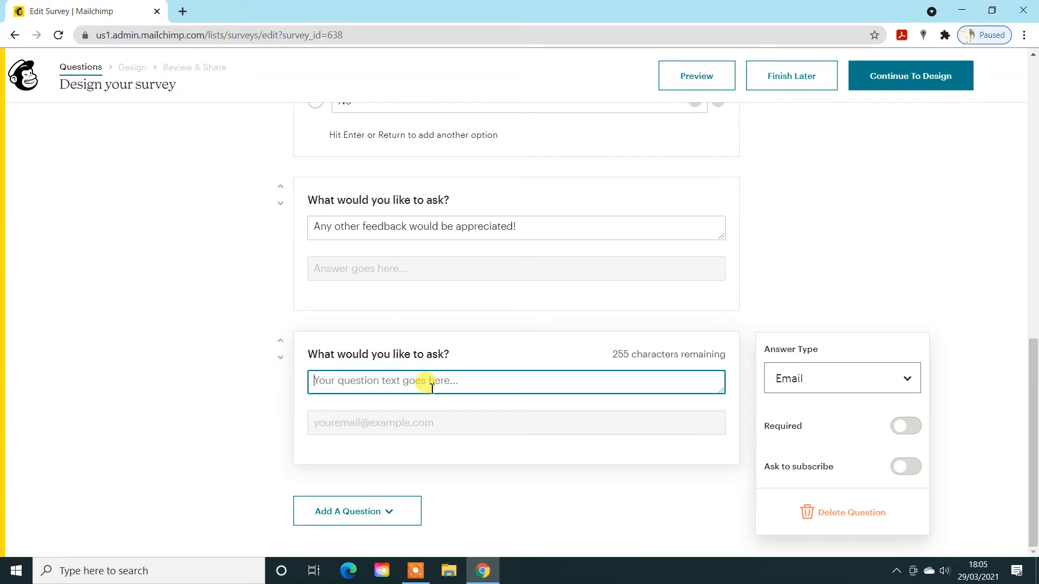
text(Did you kno)
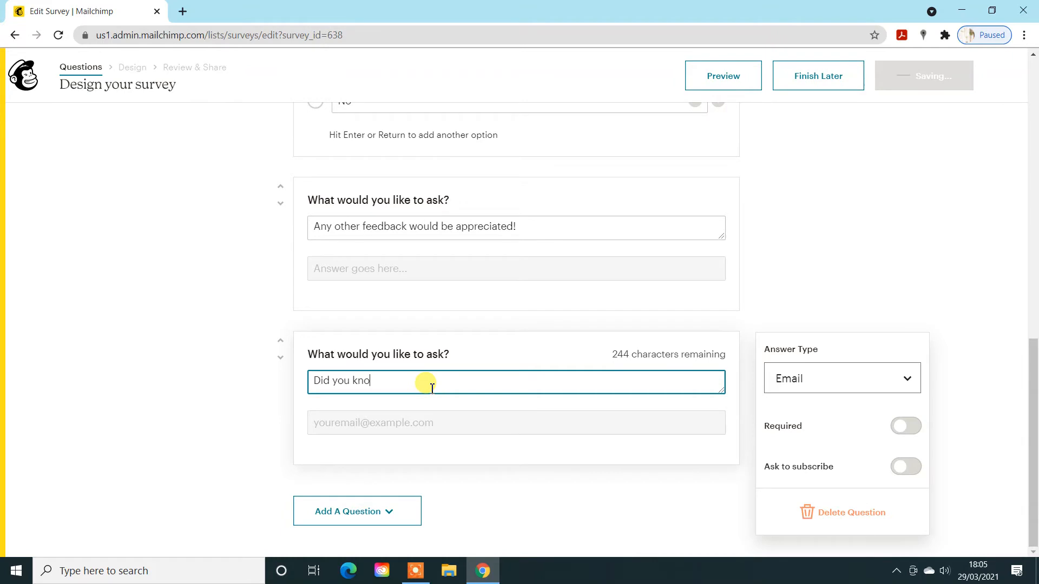
text(w we have a monthly newsletter )
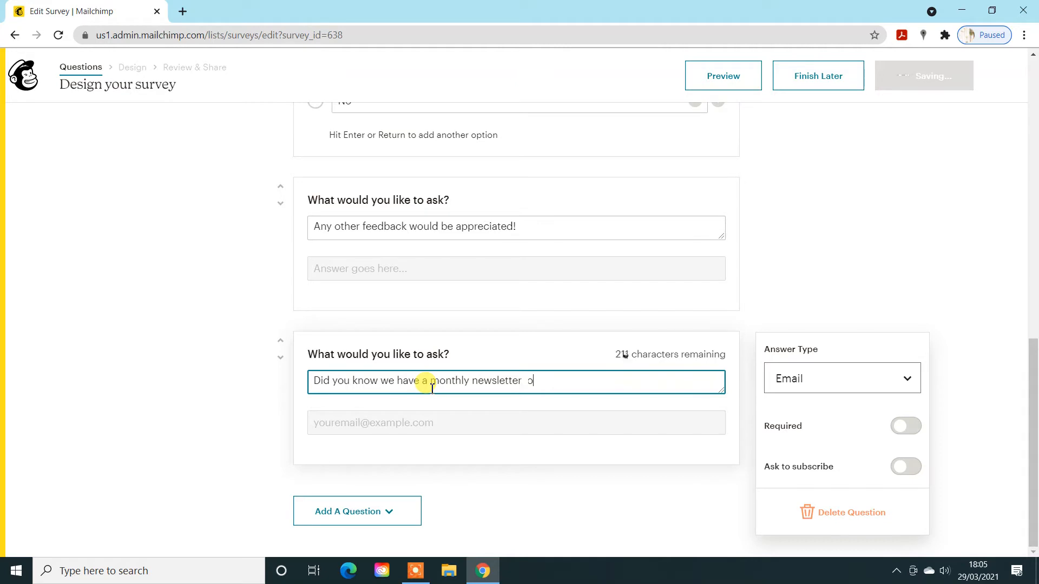
text(with lots of tips and tricks. Provide your)
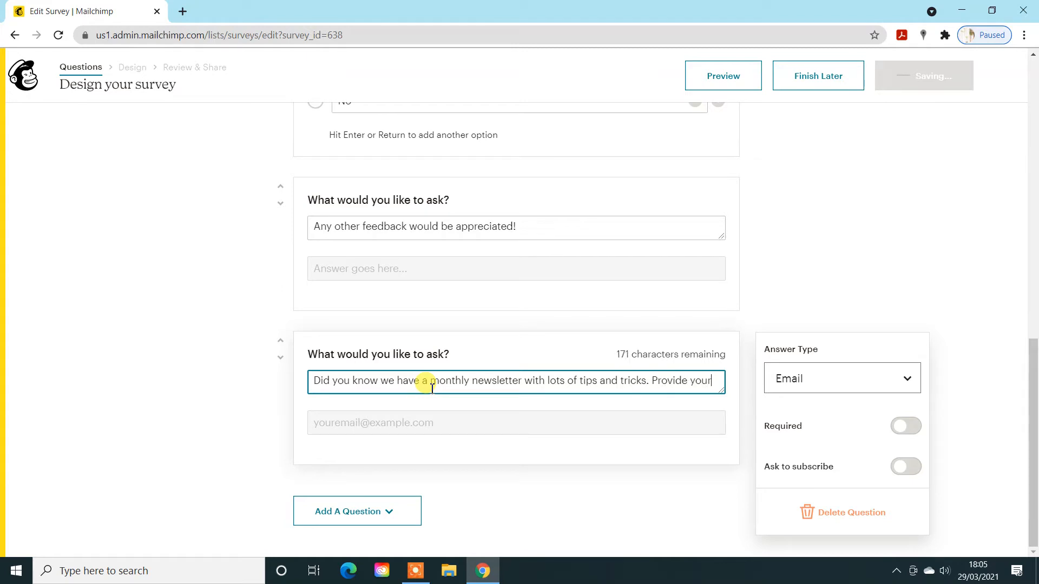
text( email address and we'll sign you straight up!)
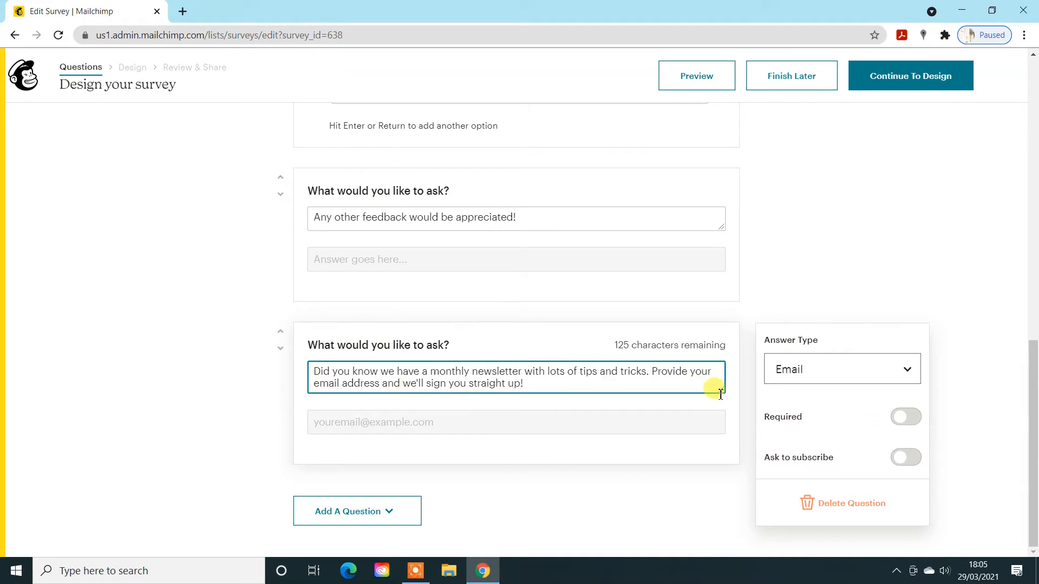
- Preview the whole survey from the first to the last question, and return to editing it
click(413, 510)
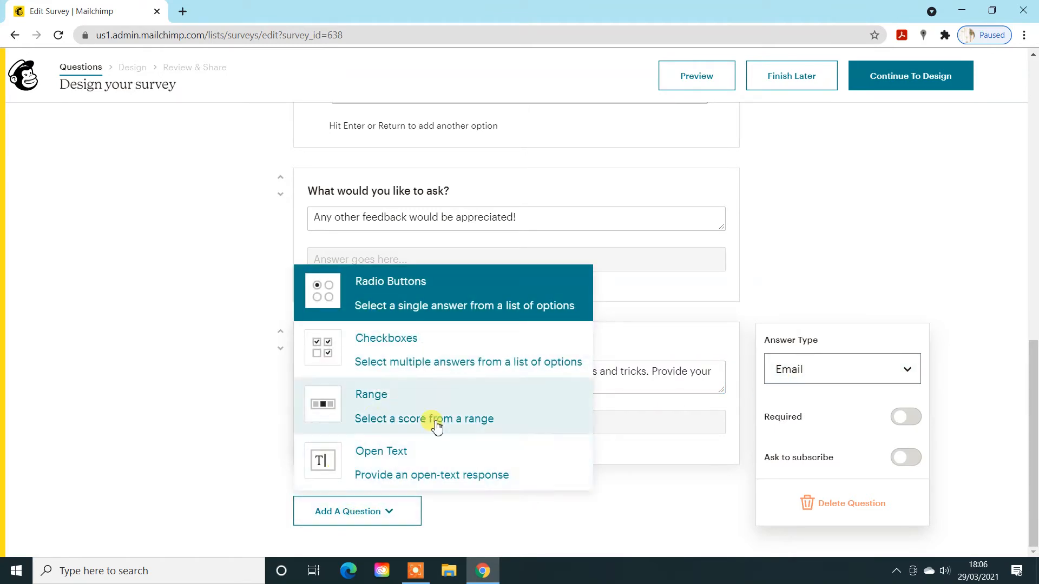
click(868, 242)
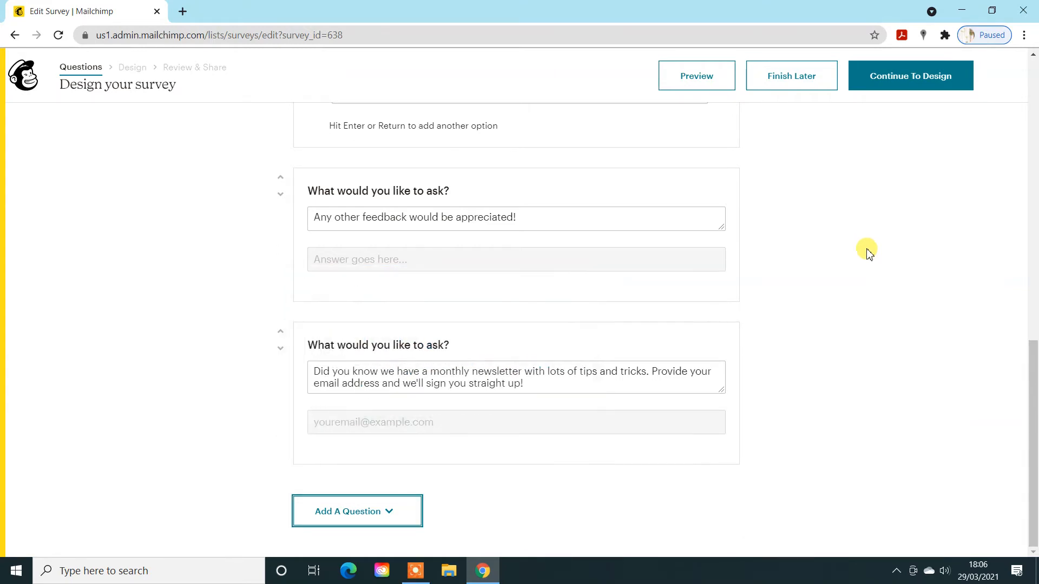
scroll(812, 216, up, 7)
click(697, 75)
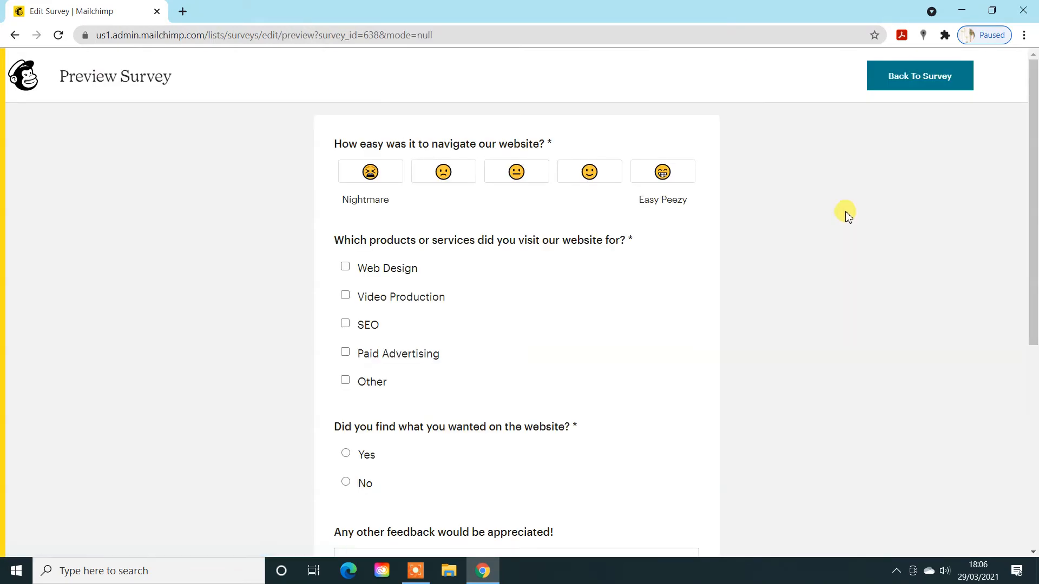
scroll(456, 331, down, 7)
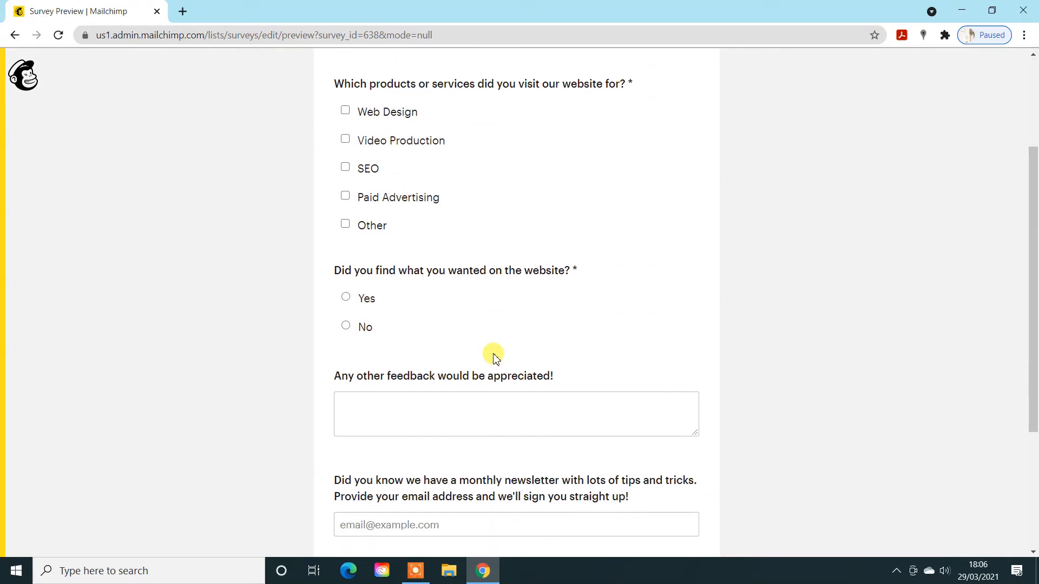
click(521, 386)
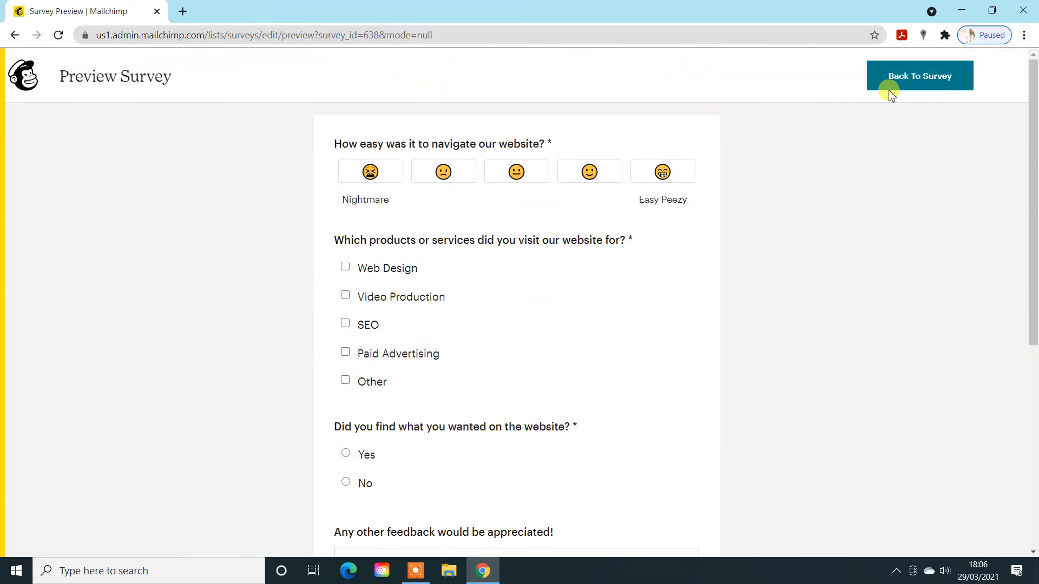
click(920, 76)
- Switch the website navigation question's range values to 1 - 10 and back to the emoji faces
click(633, 355)
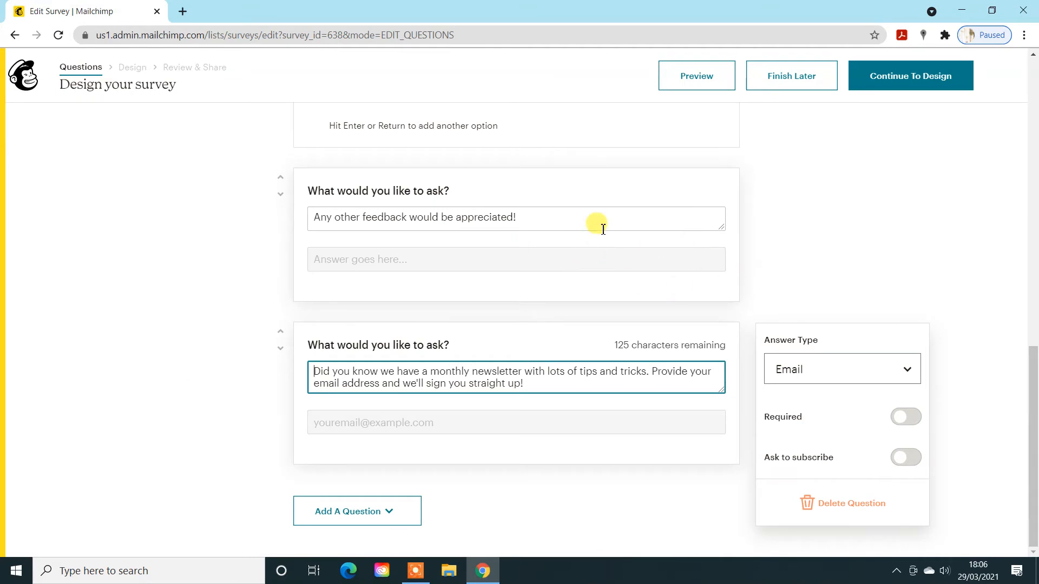
click(600, 224)
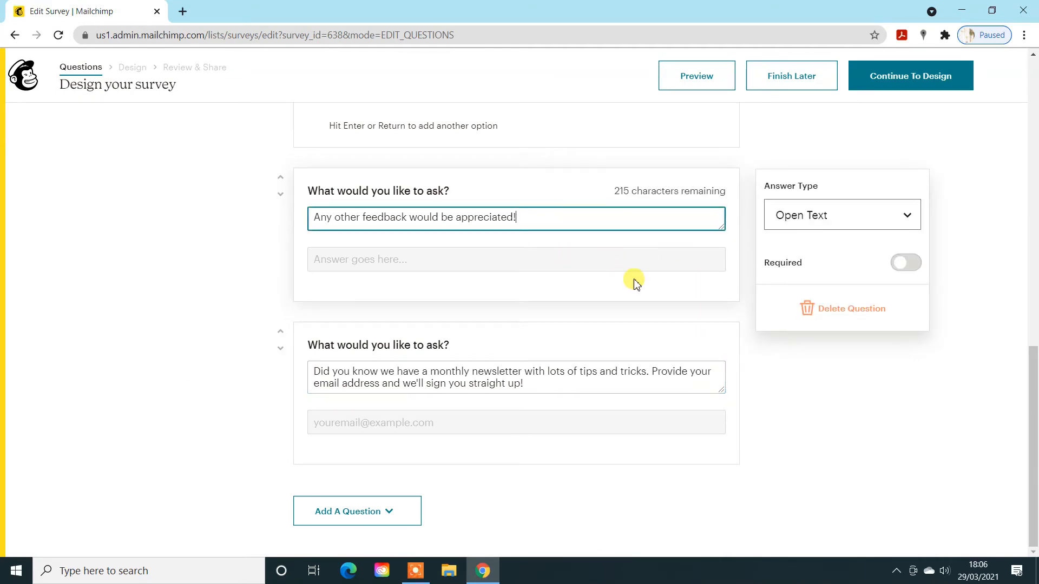
scroll(649, 260, up, 7)
scroll(681, 237, up, 5)
scroll(672, 209, up, 1)
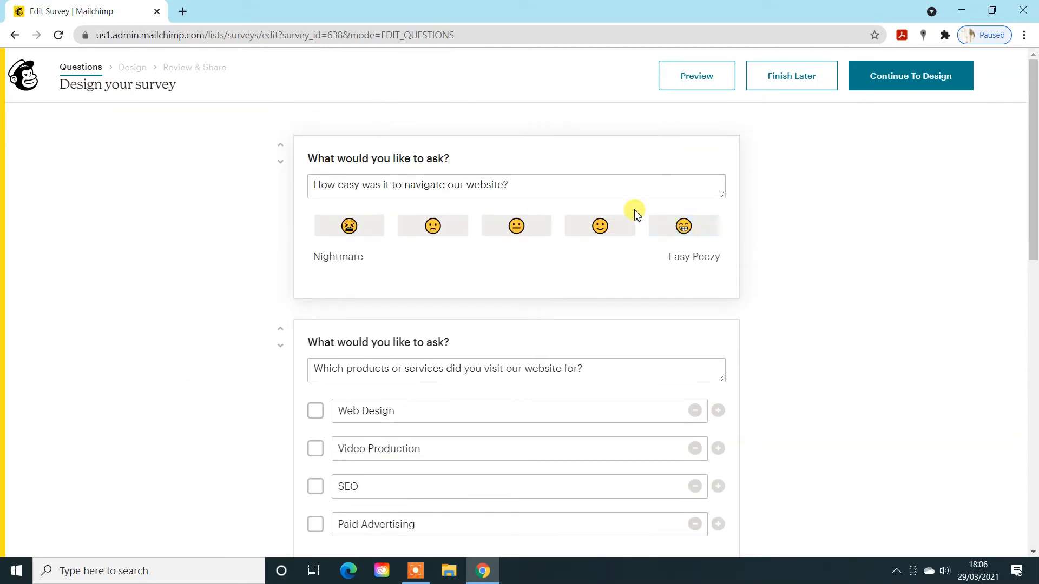
click(586, 193)
click(902, 264)
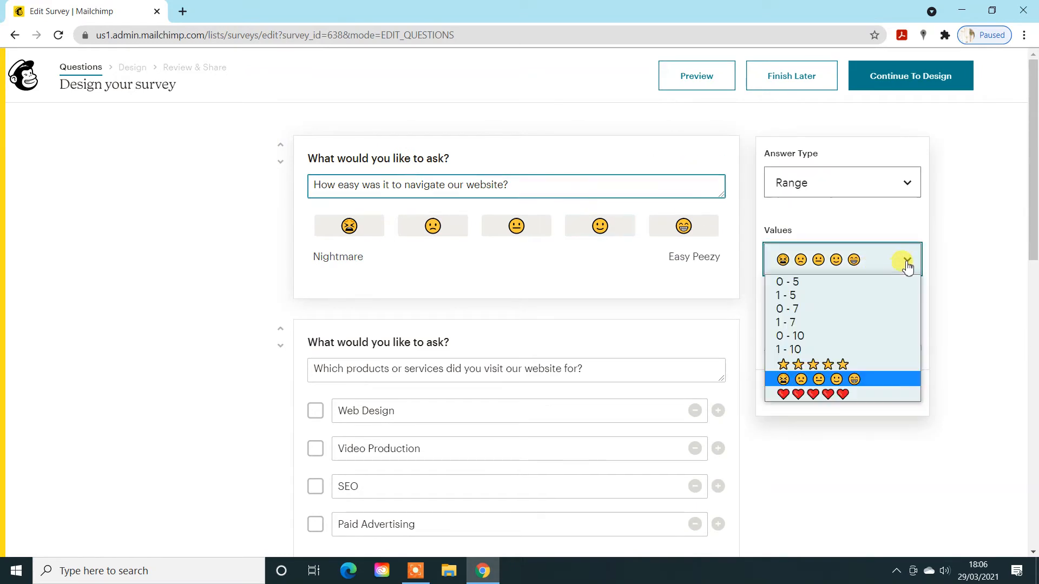
click(812, 349)
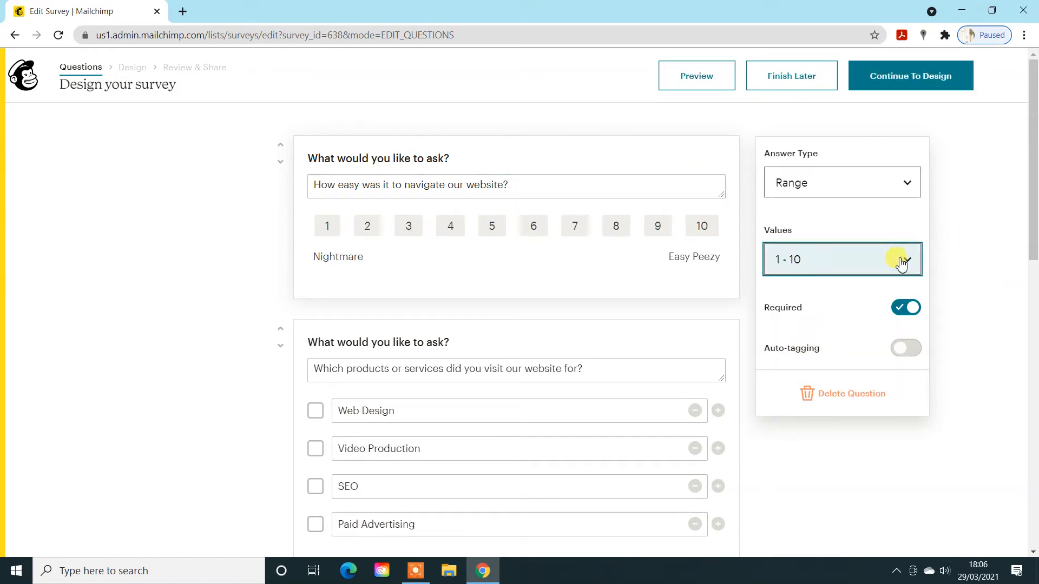
click(899, 257)
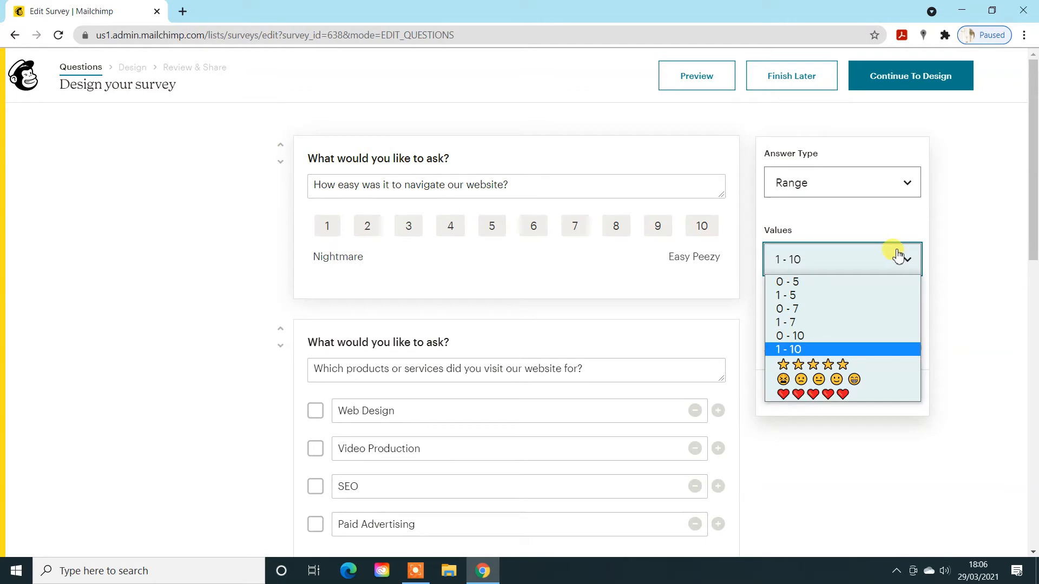
click(837, 380)
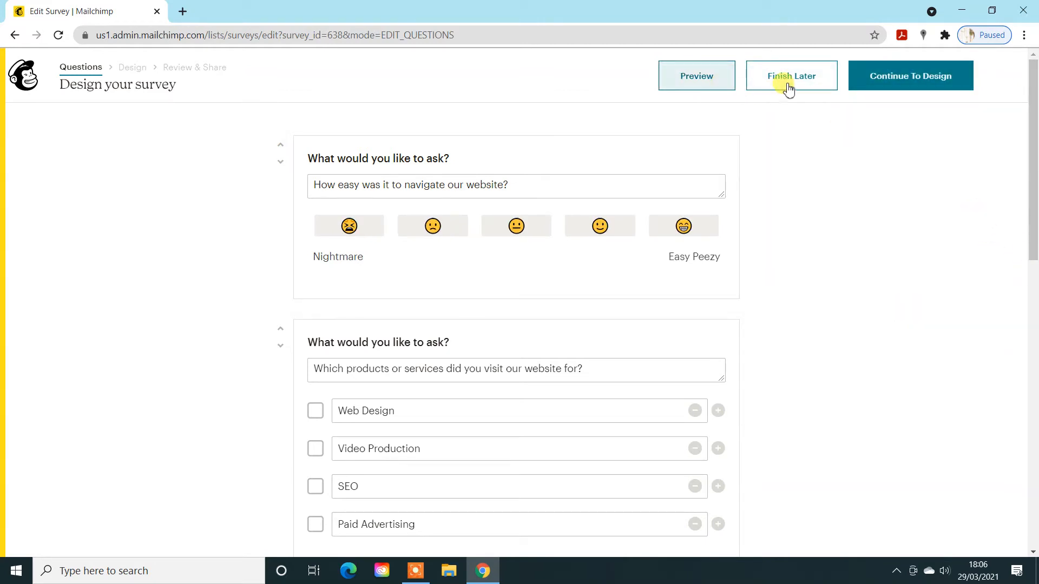
- Continue to the survey's design stage and insert the handwritten signature logo as the branding image
click(909, 80)
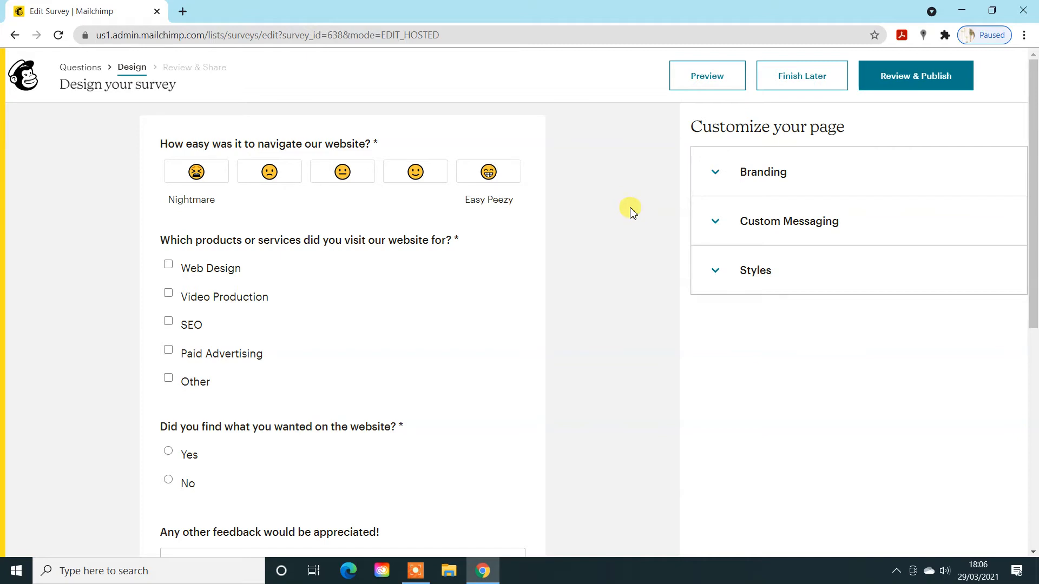
click(773, 172)
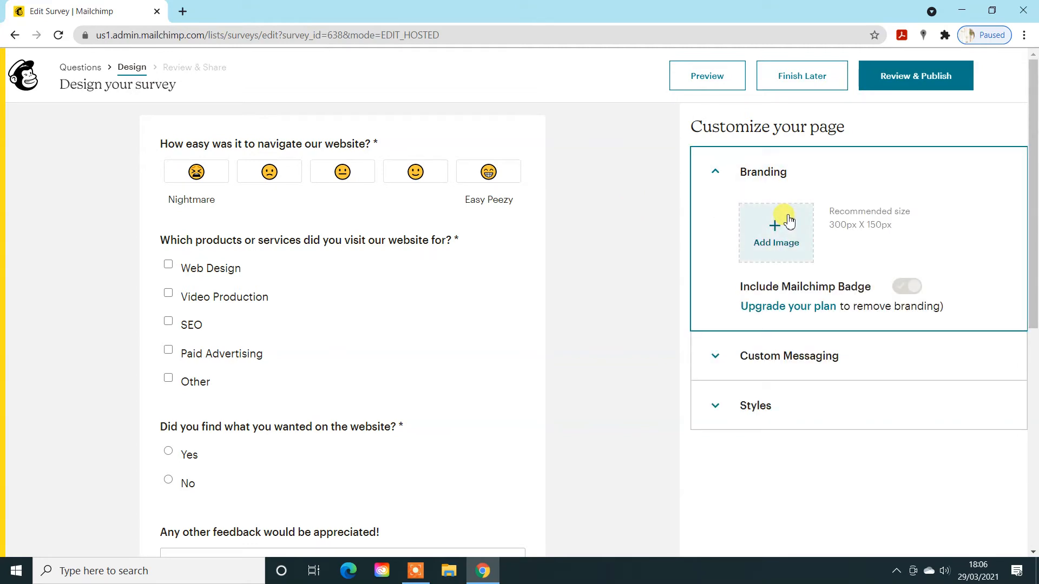
click(784, 225)
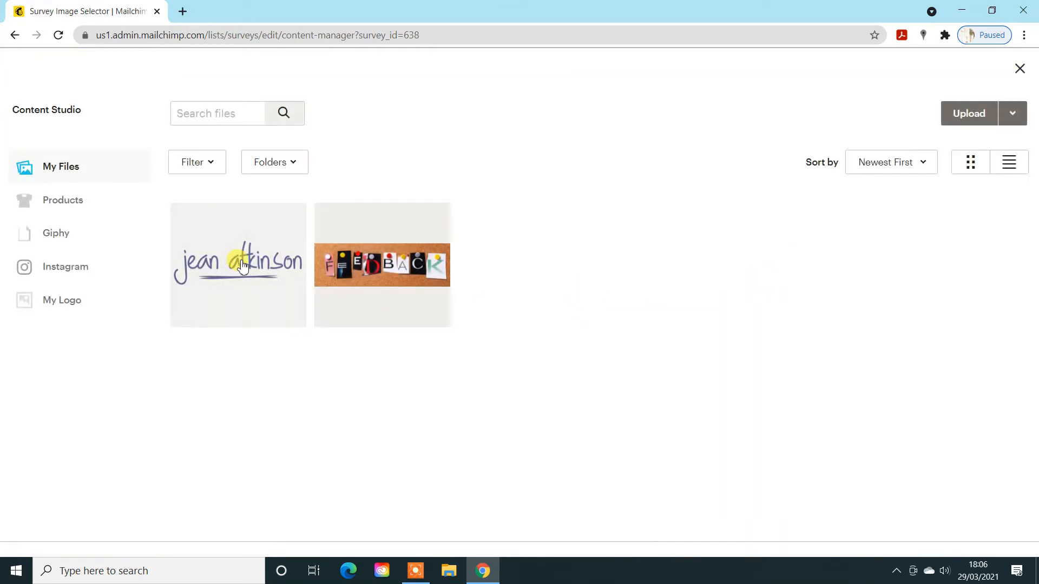
click(242, 265)
click(998, 114)
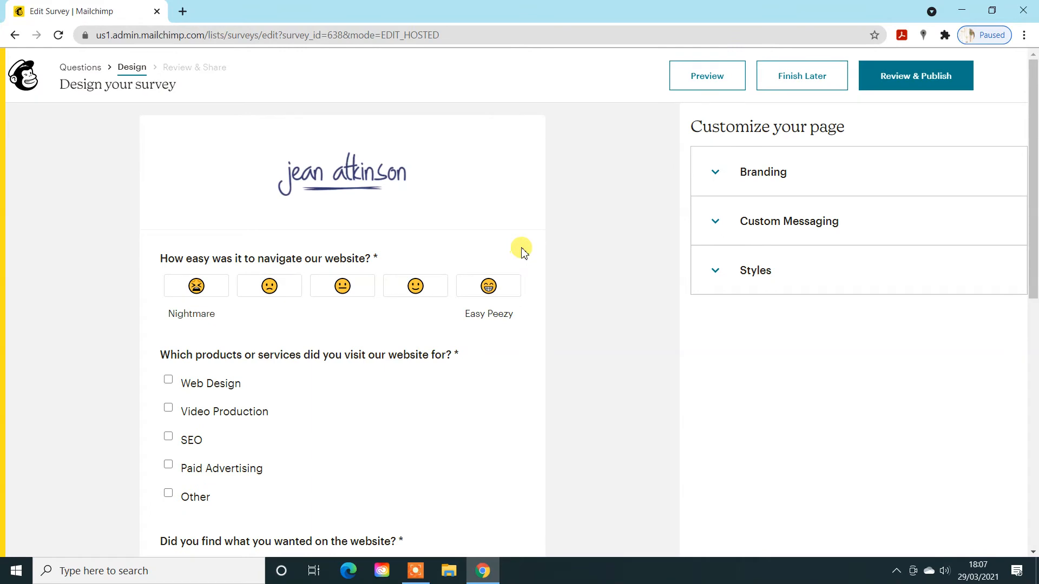
- Replace the branding image with the FEEDBACK pinboard picture and switch it back to the handwritten signature logo
click(777, 174)
click(843, 247)
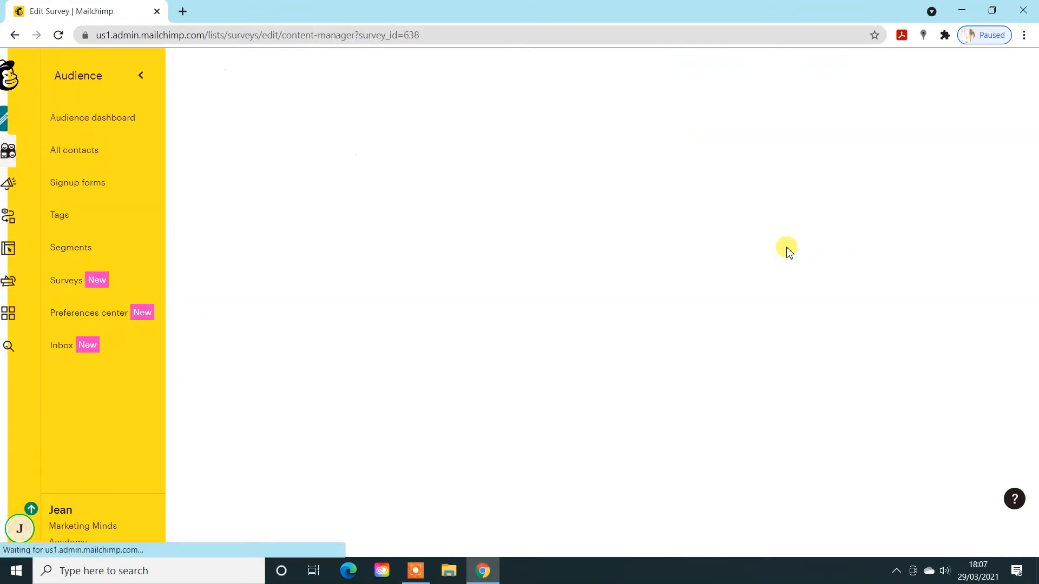
click(382, 265)
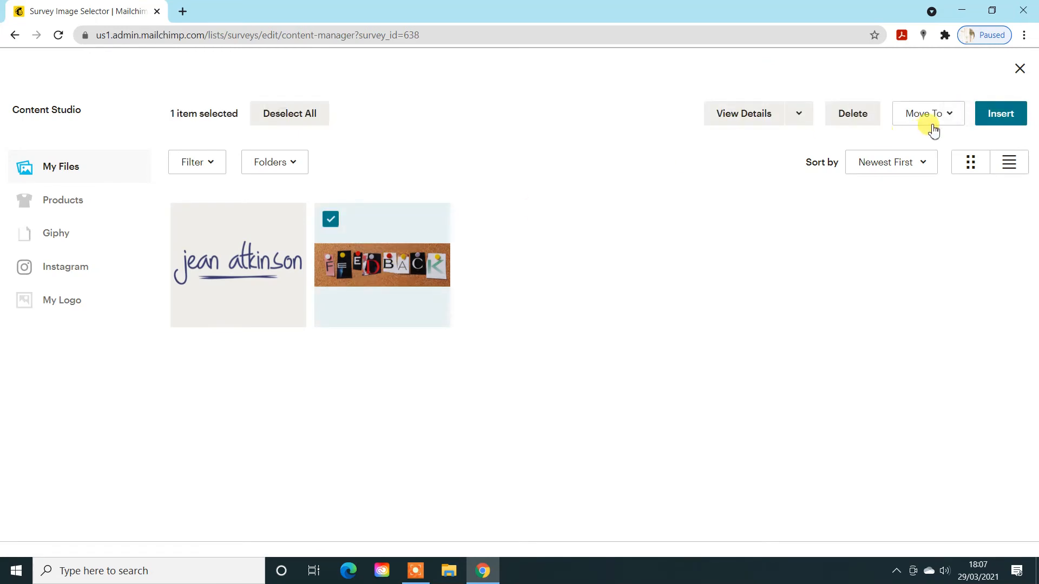
click(997, 115)
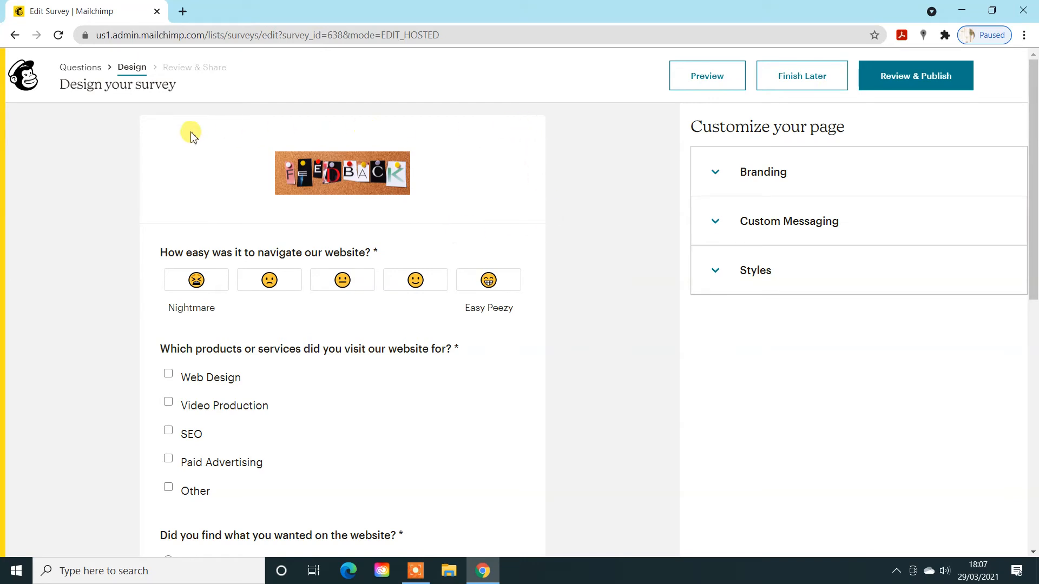
click(718, 173)
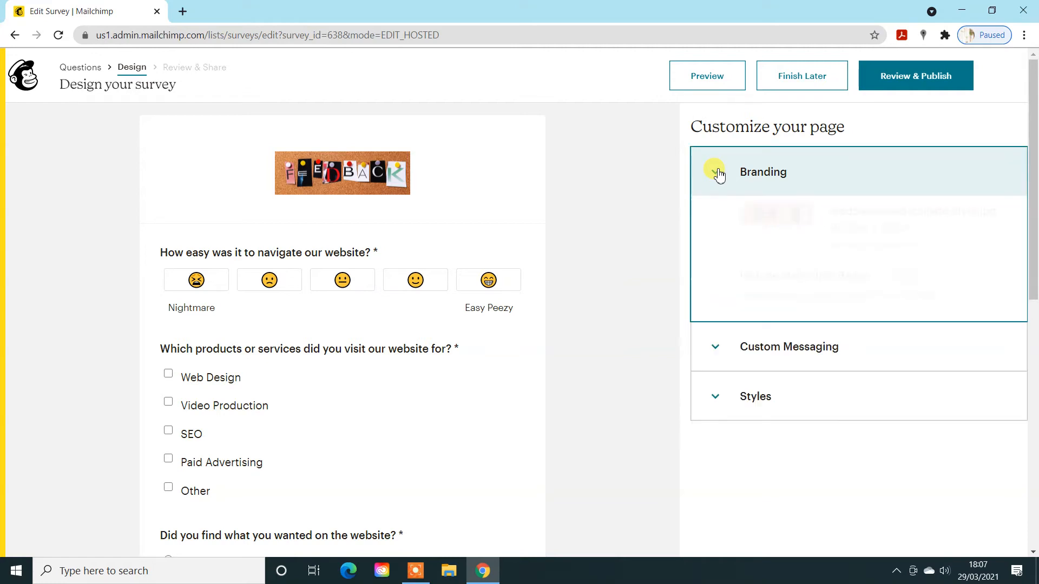
click(844, 245)
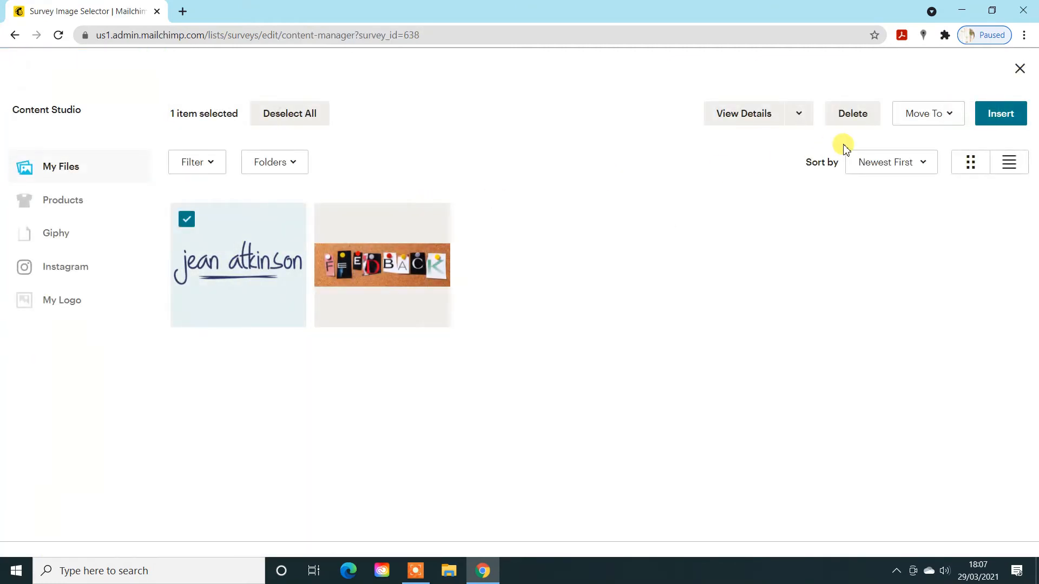
click(992, 111)
- Set the survey page's background color to dark blue #0C1255
click(750, 281)
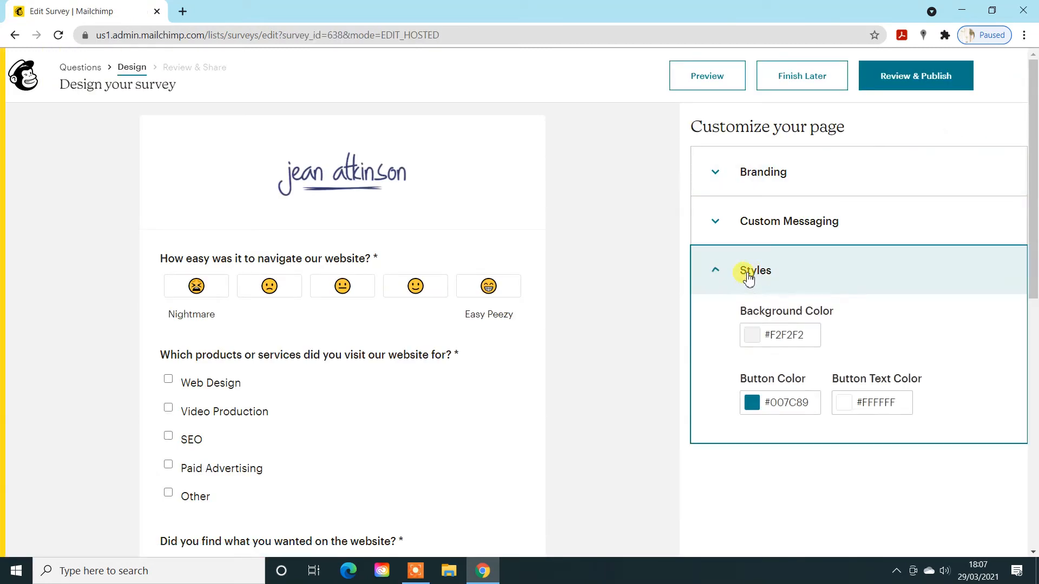
click(786, 334)
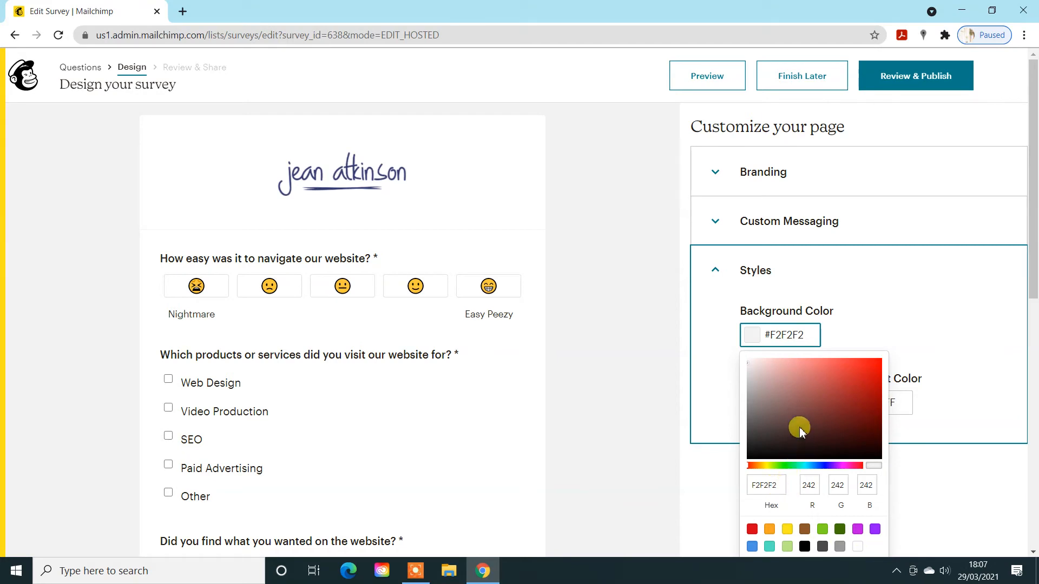
click(822, 465)
click(864, 428)
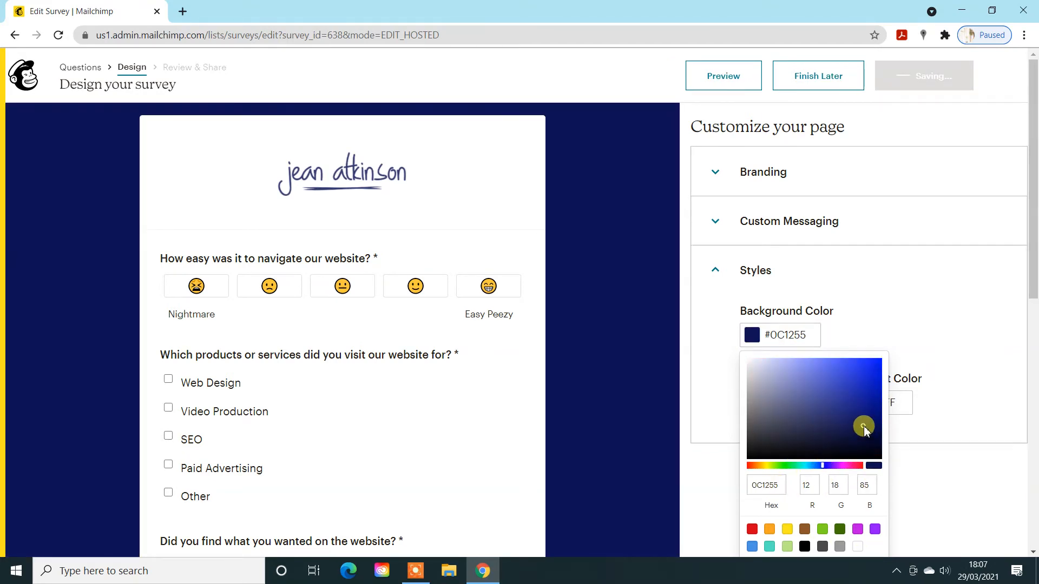
click(891, 287)
click(820, 280)
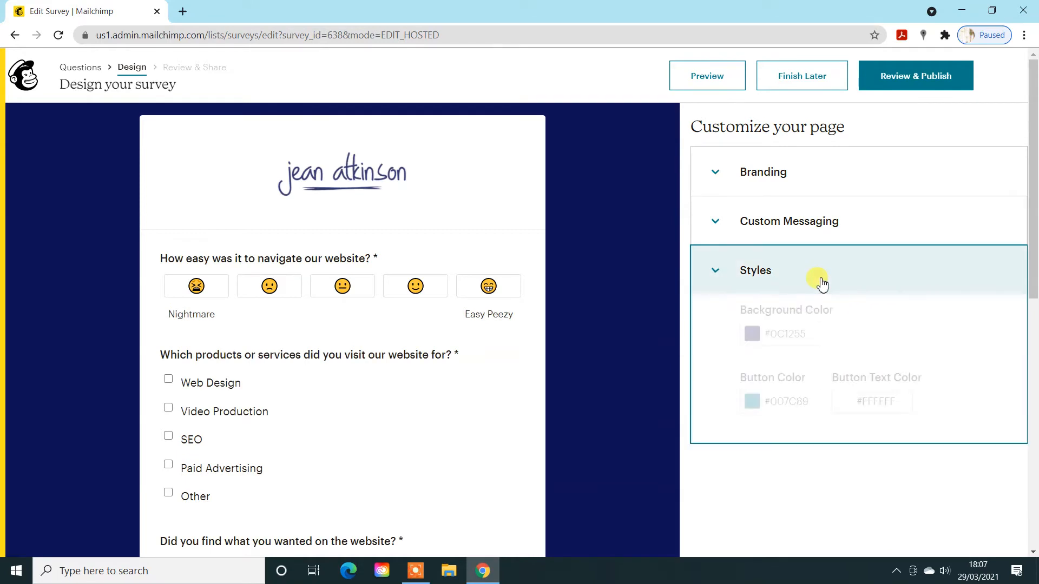
- Set the Submit button's color to orange #F5A623 and check it on the survey
scroll(480, 346, down, 10)
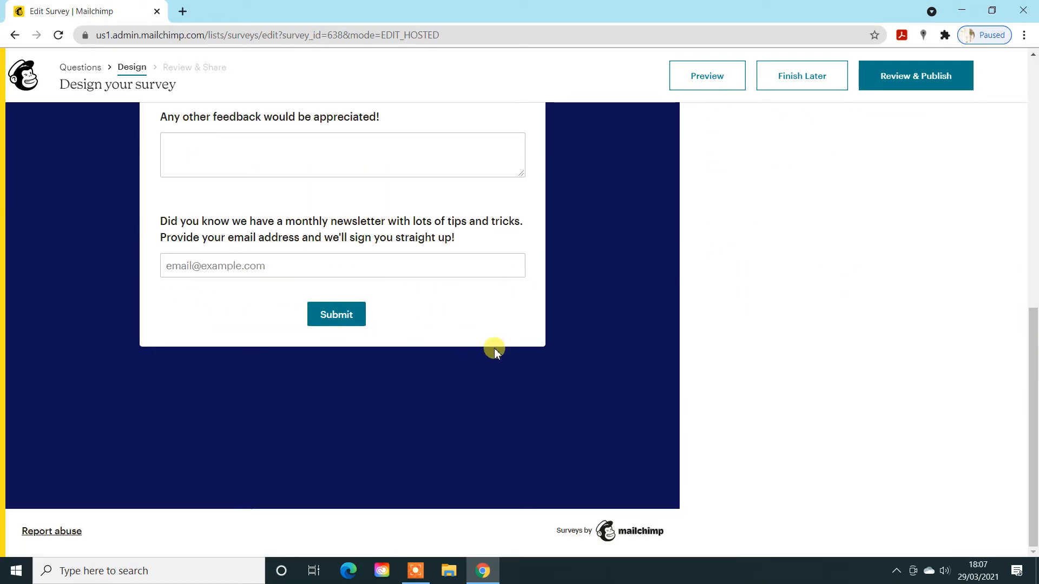
scroll(495, 349, up, 6)
click(789, 208)
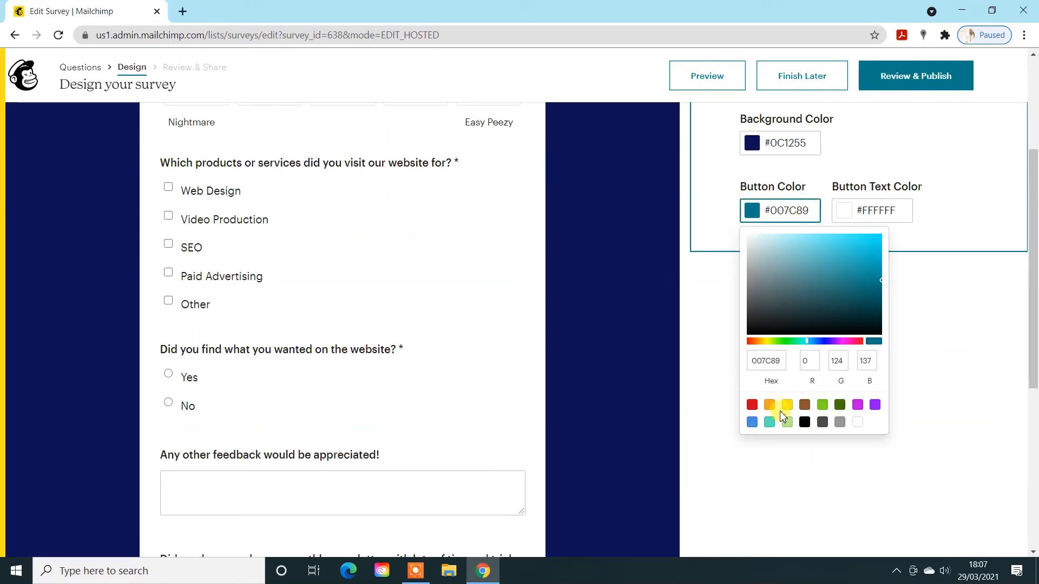
click(787, 410)
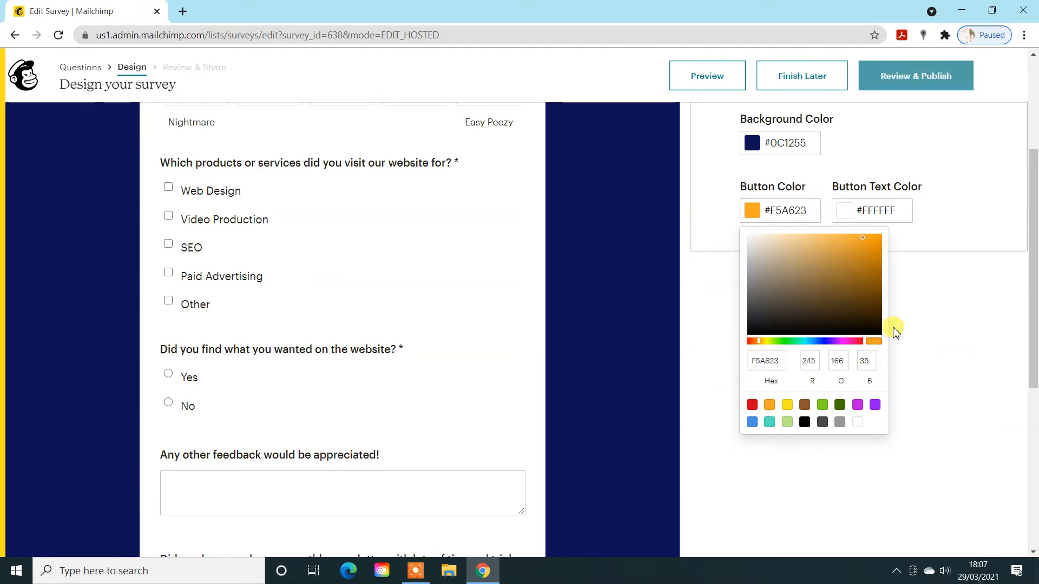
scroll(887, 354, down, 6)
scroll(888, 354, up, 6)
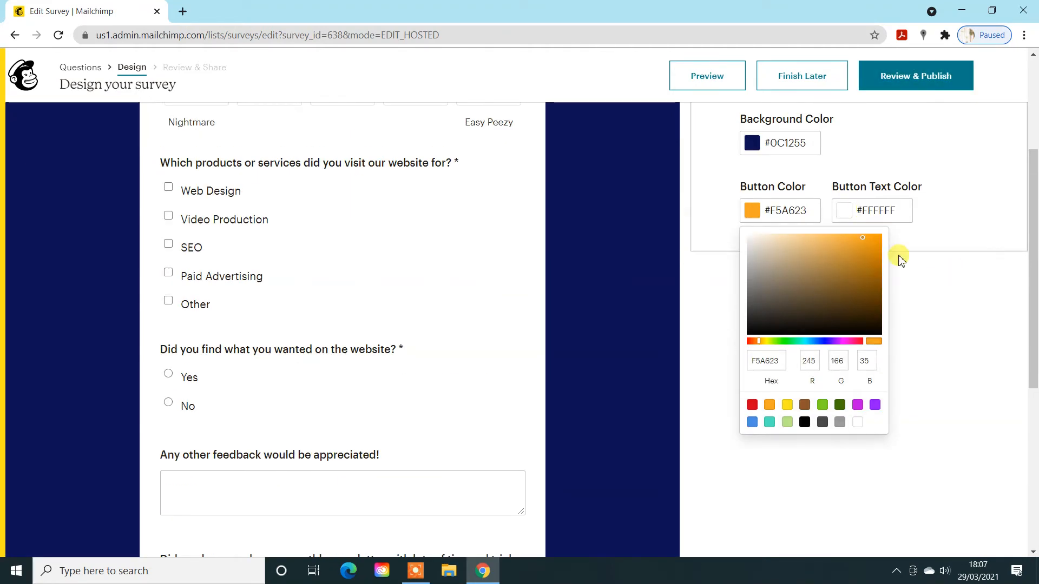
- Set the survey description to "Thank you for downloading the e-book. We would appreciate a minute of your time to complete our feedback form."
scroll(954, 315, up, 3)
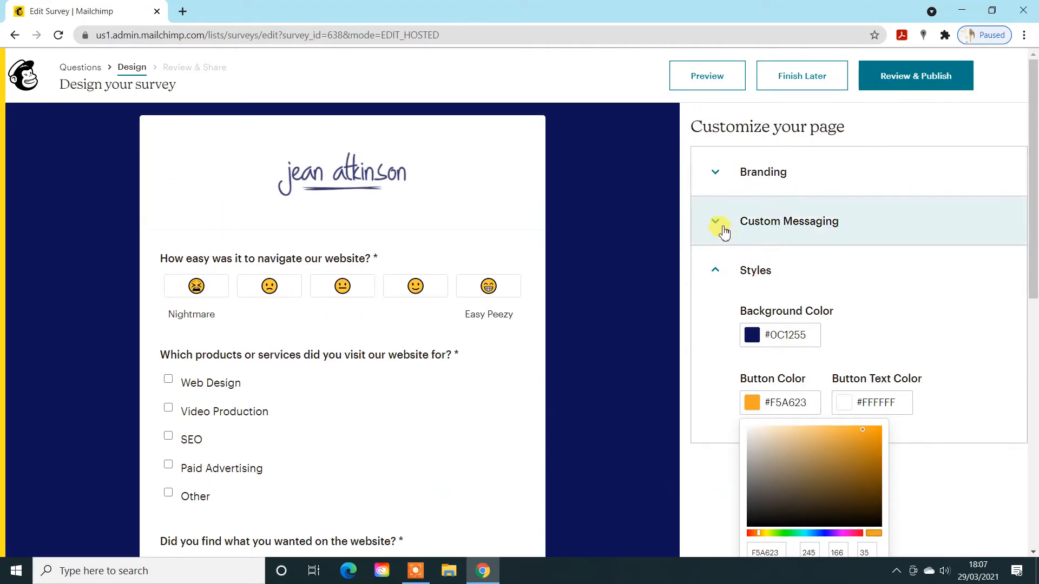
click(721, 226)
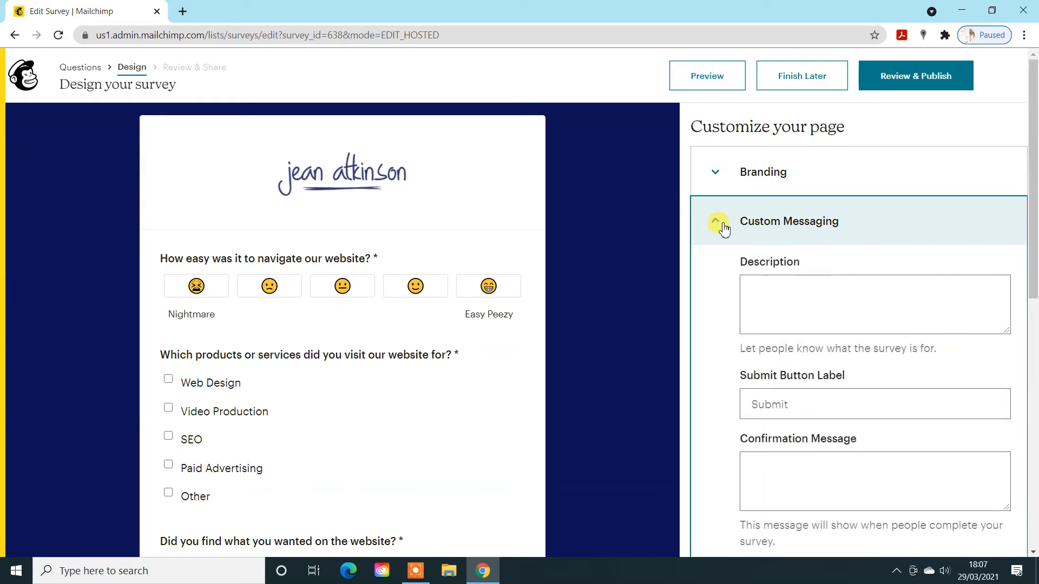
click(792, 288)
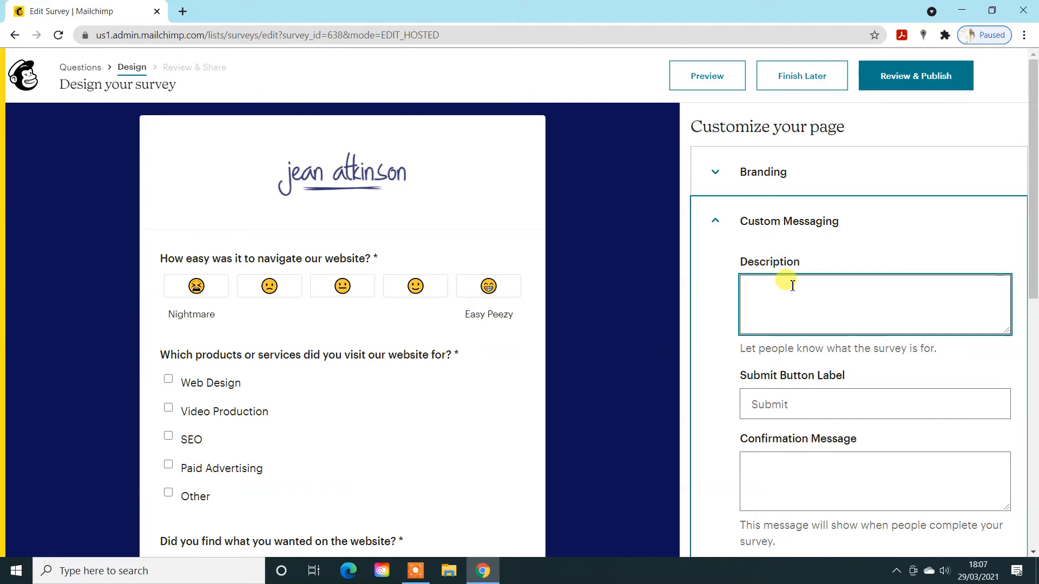
text(Thank you for down)
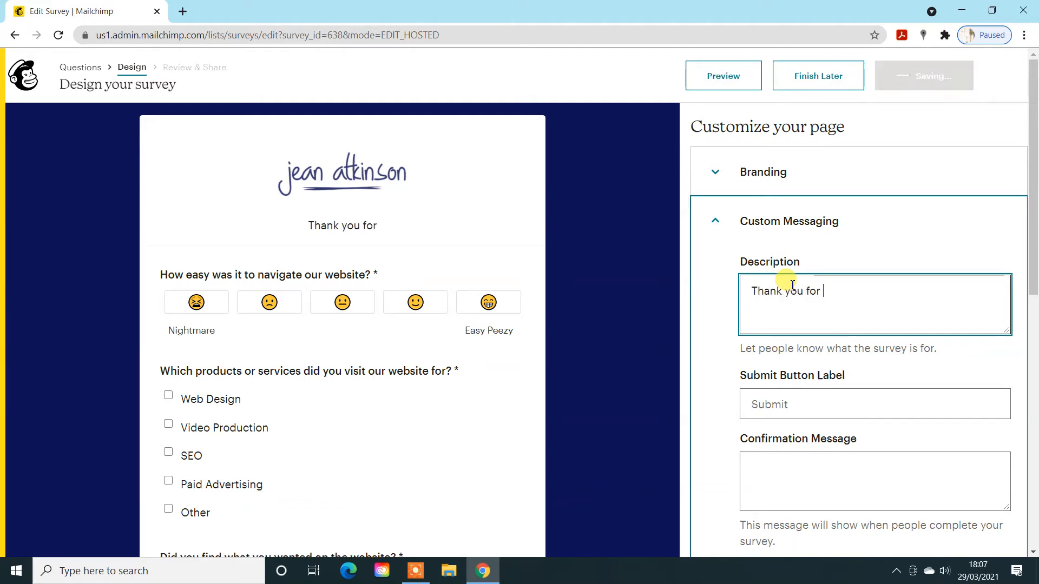
text(loading)
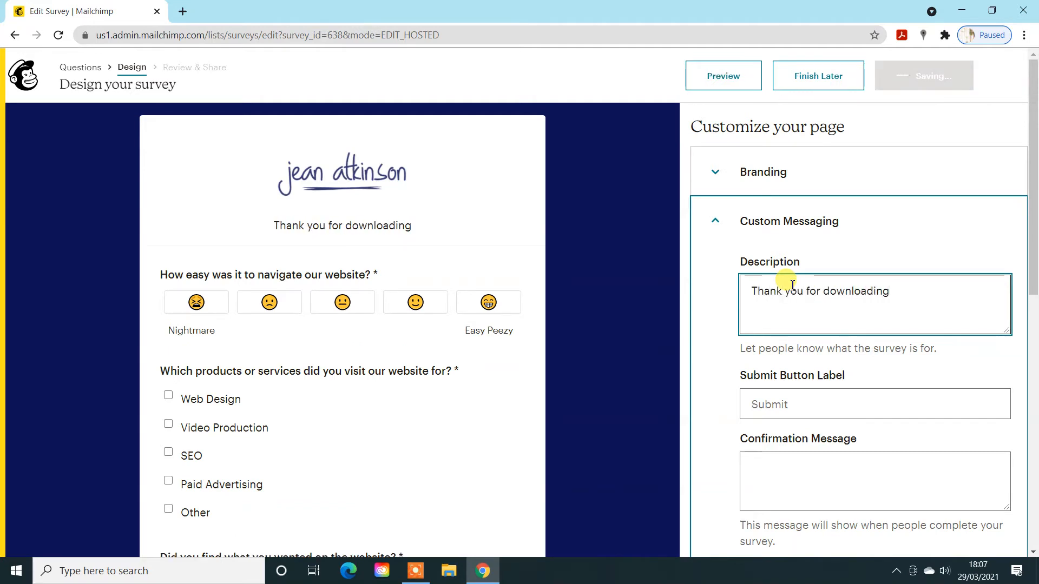
text(the e-book. We would appreciate a minute of your time to complete our feedback form.)
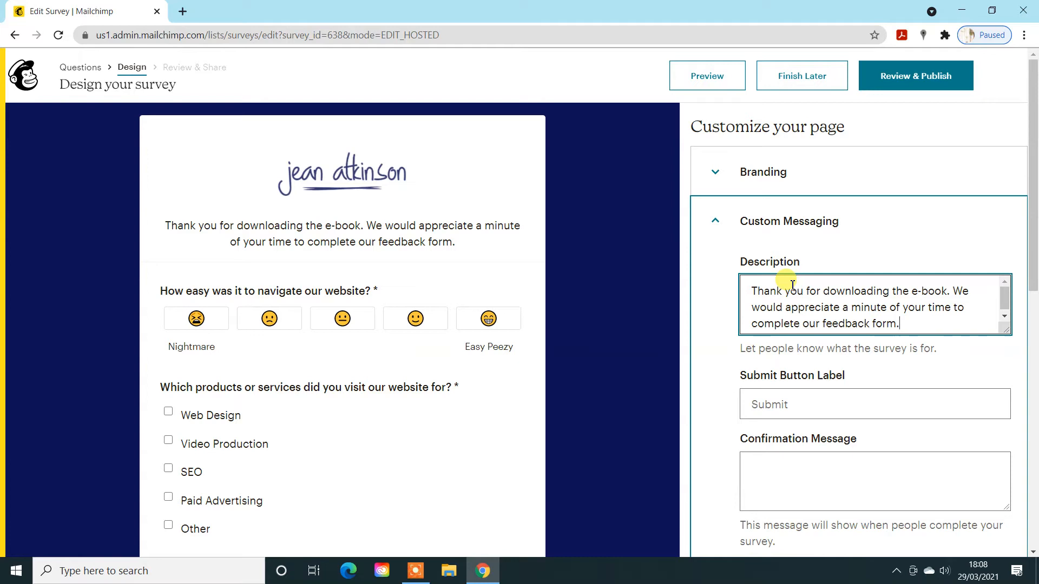
- Write a confirmation message thanking people for completing the feedback form and pointing them to the website's member area for additional support and advice, with its URL
scroll(719, 399, down, 6)
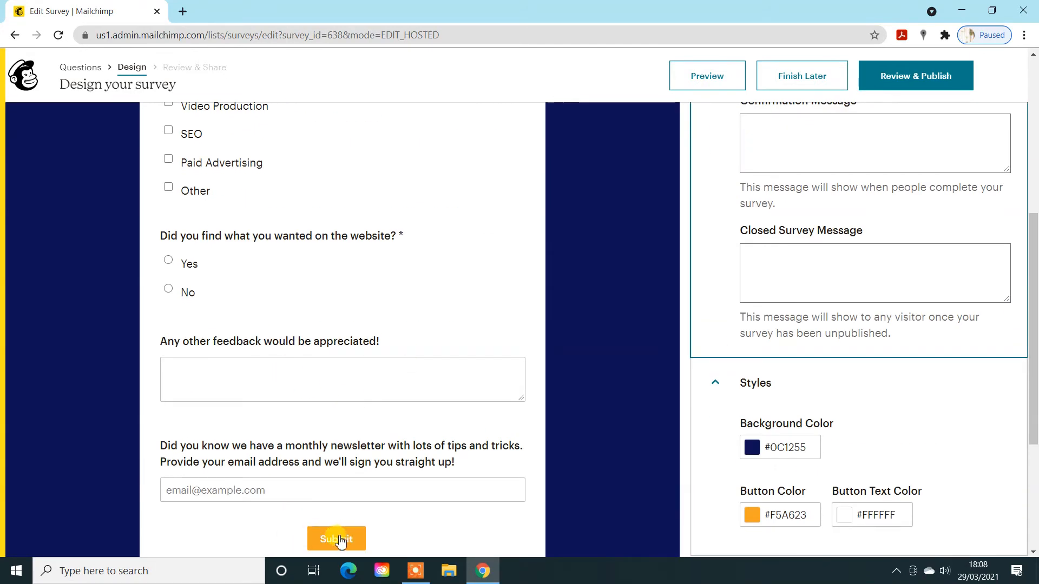
scroll(491, 457, up, 2)
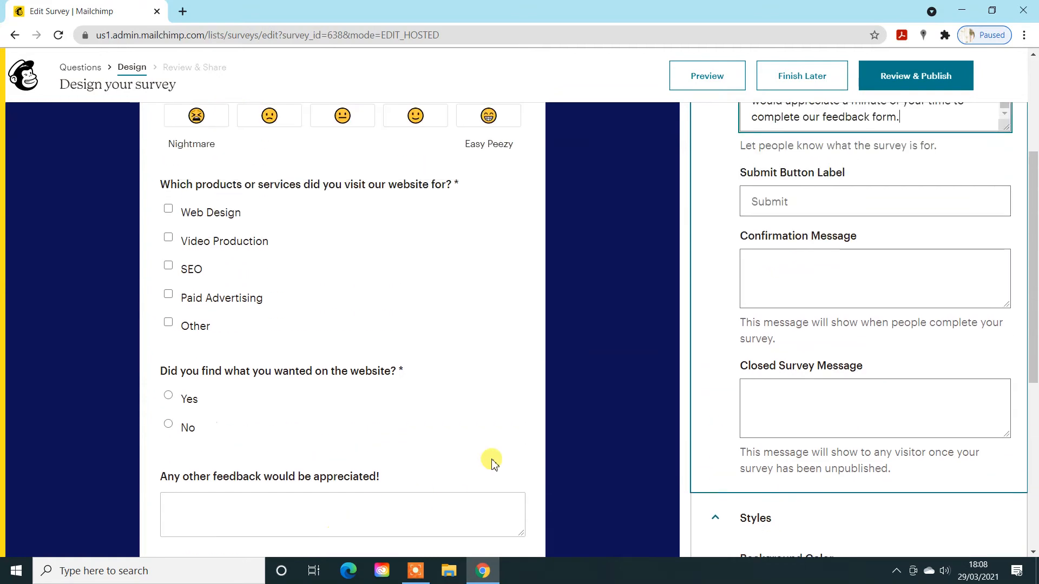
click(794, 263)
scroll(483, 225, up, 4)
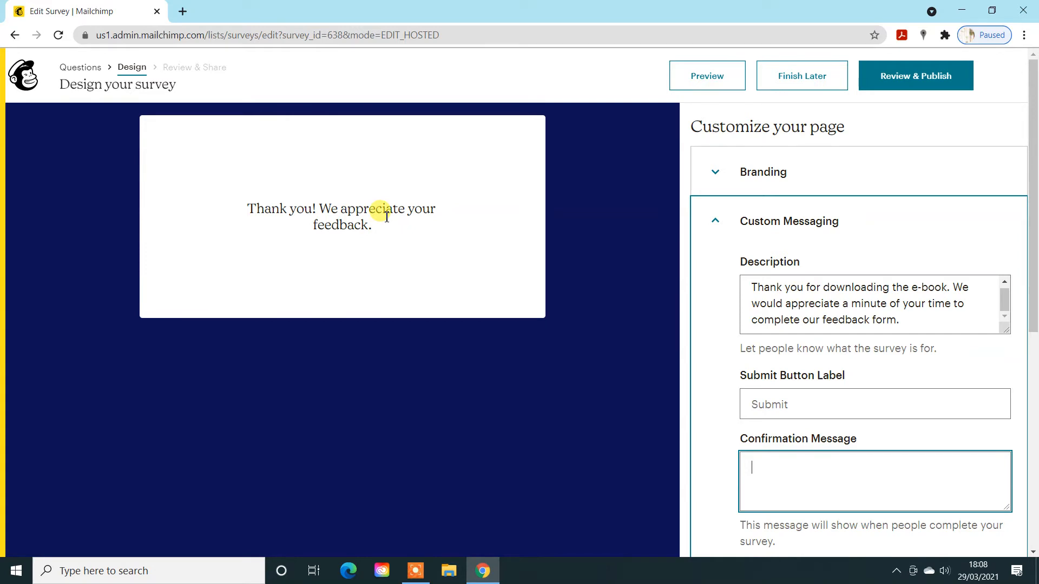
scroll(652, 371, down, 1)
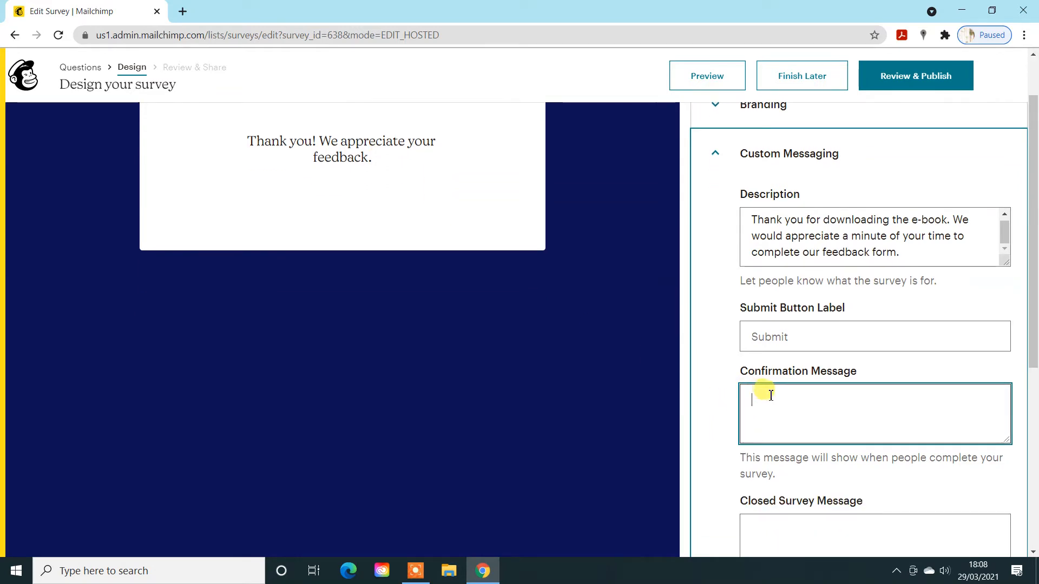
text(Thank you for completing our feedback form. Don't forget to visit the member area of the website where you can access additional support and advice. www.jeanatkinson.co.uk)
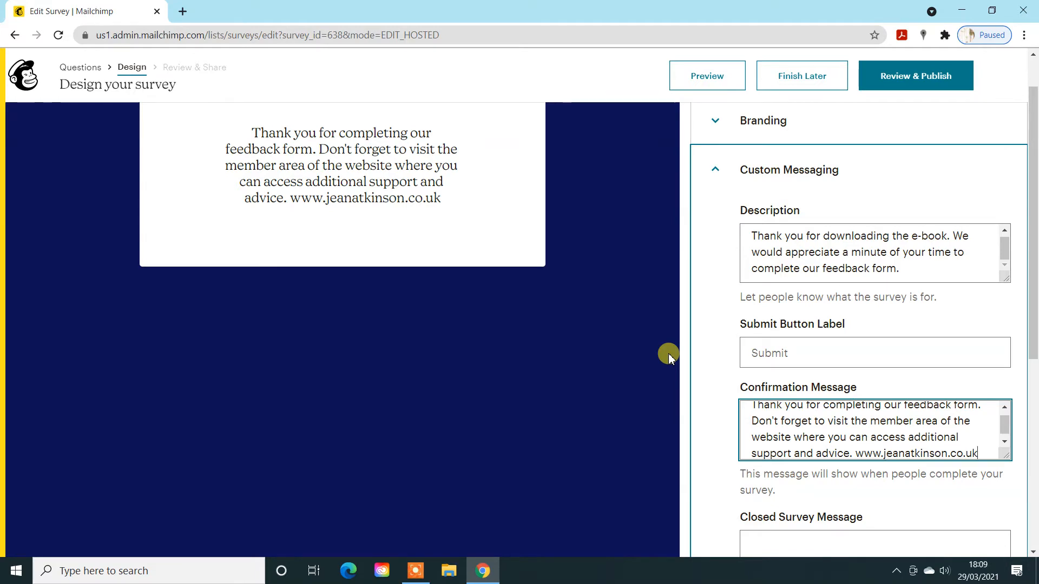
- Set the closed survey message to "Sorry the survey has now ended.", check the preview and collapse the custom messaging settings
scroll(849, 365, down, 2)
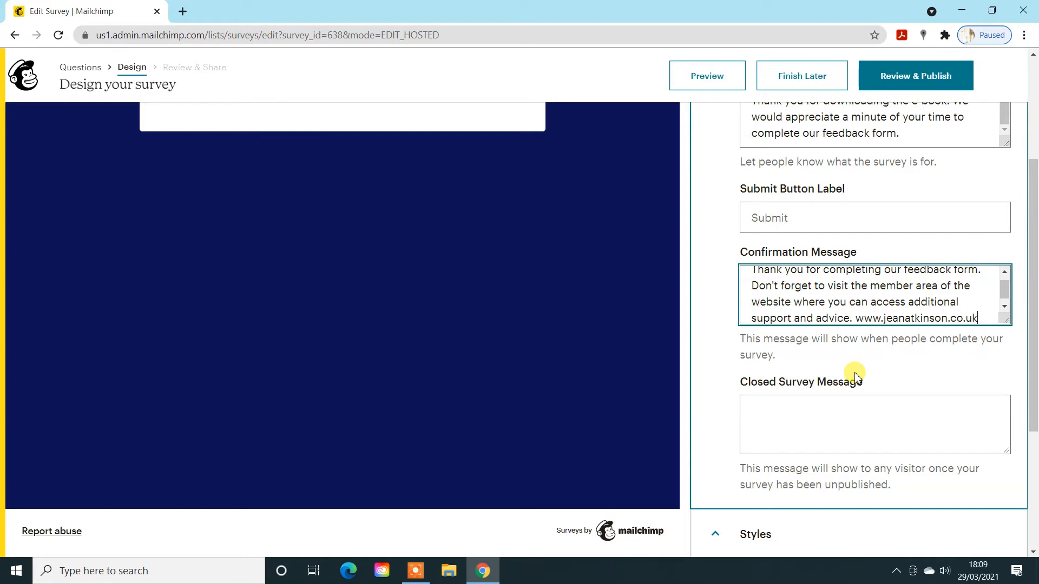
click(813, 401)
text(Sor)
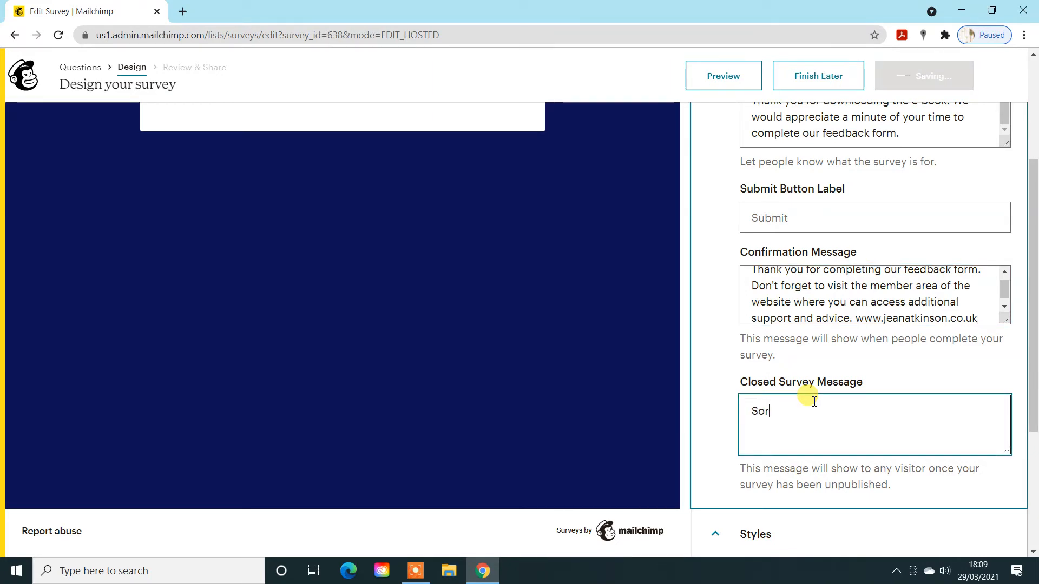
text(ry the survey has)
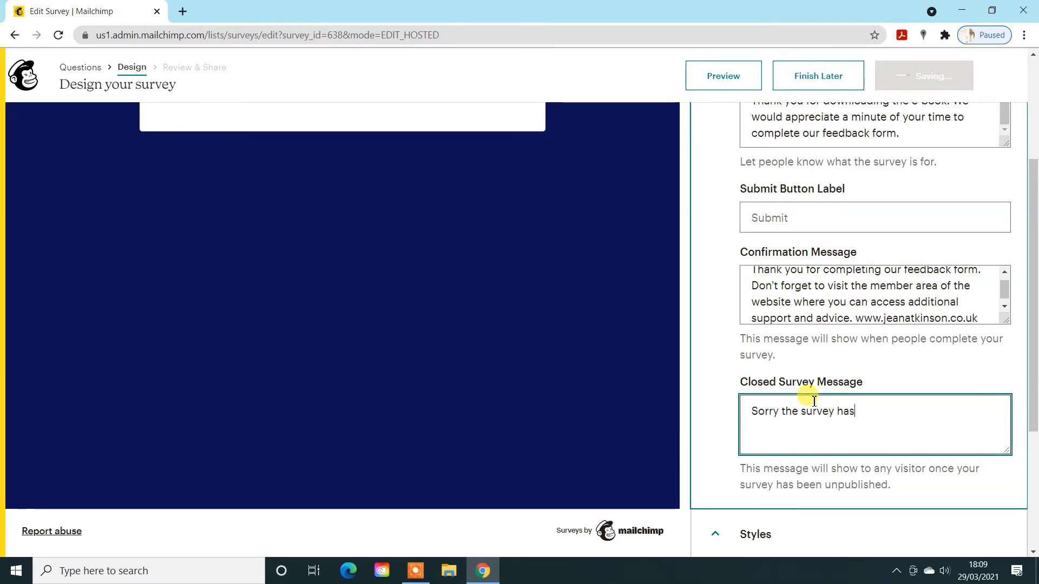
text( now ended.)
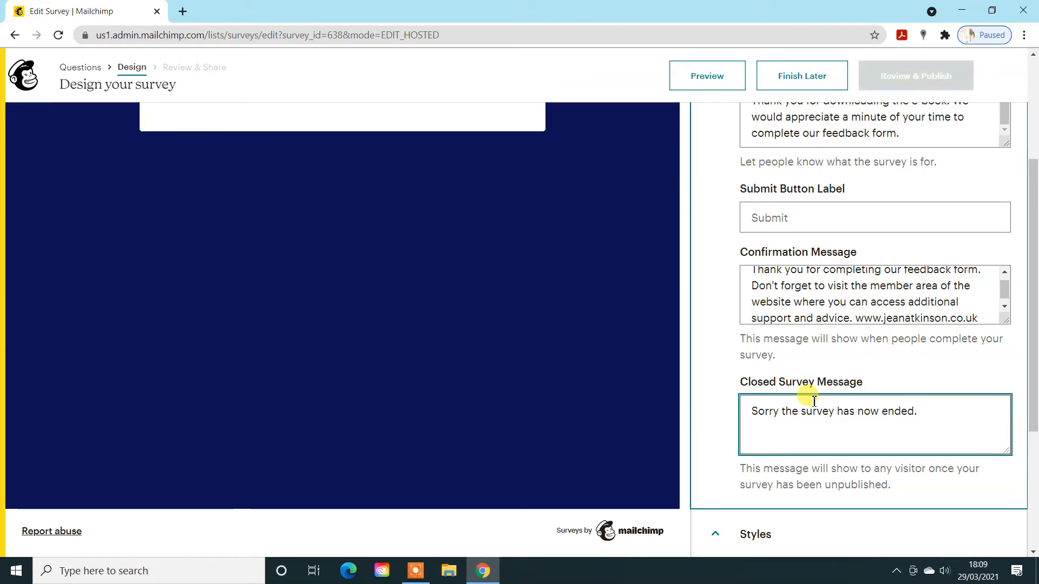
scroll(800, 401, up, 3)
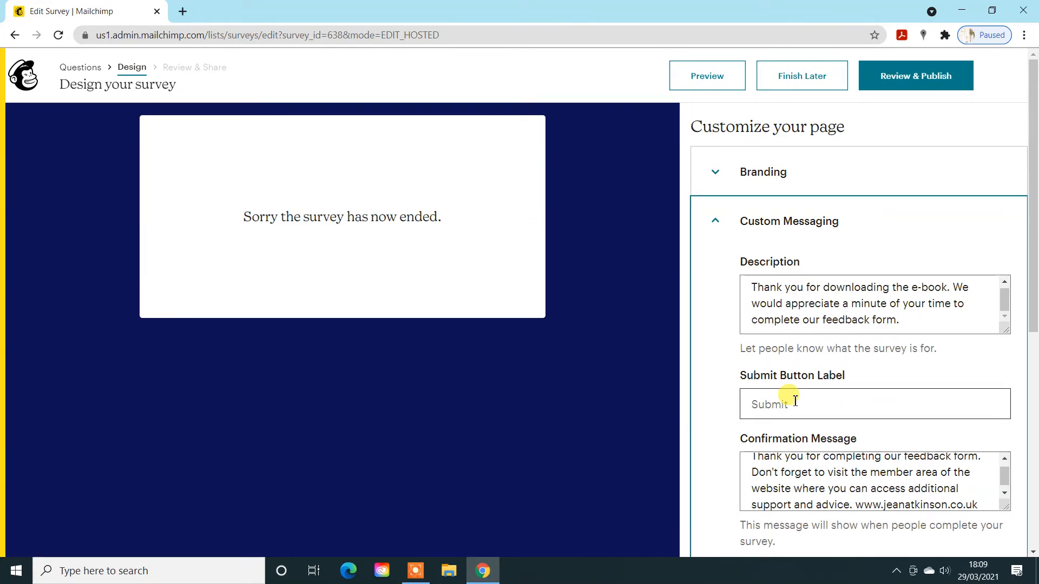
scroll(795, 400, down, 5)
scroll(811, 275, down, 2)
scroll(853, 340, up, 8)
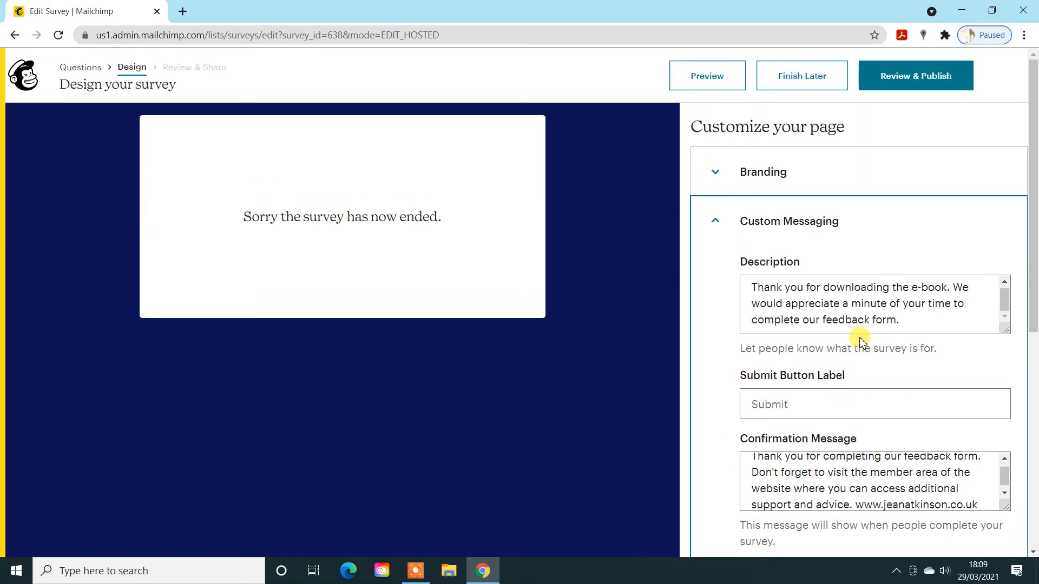
click(725, 233)
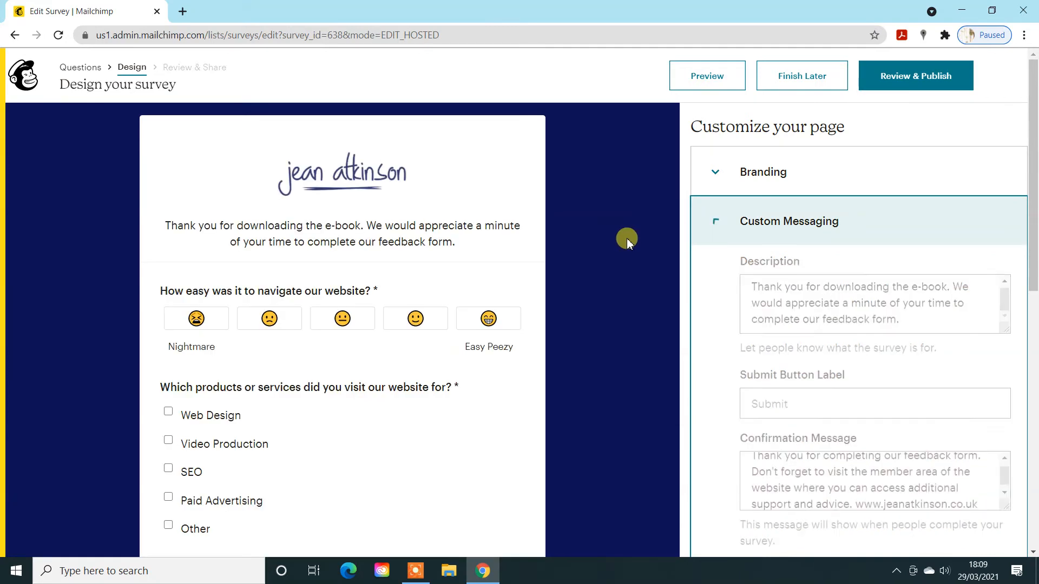
- Proceed to the survey review page and set the survey title to "Web Feedback"
click(927, 79)
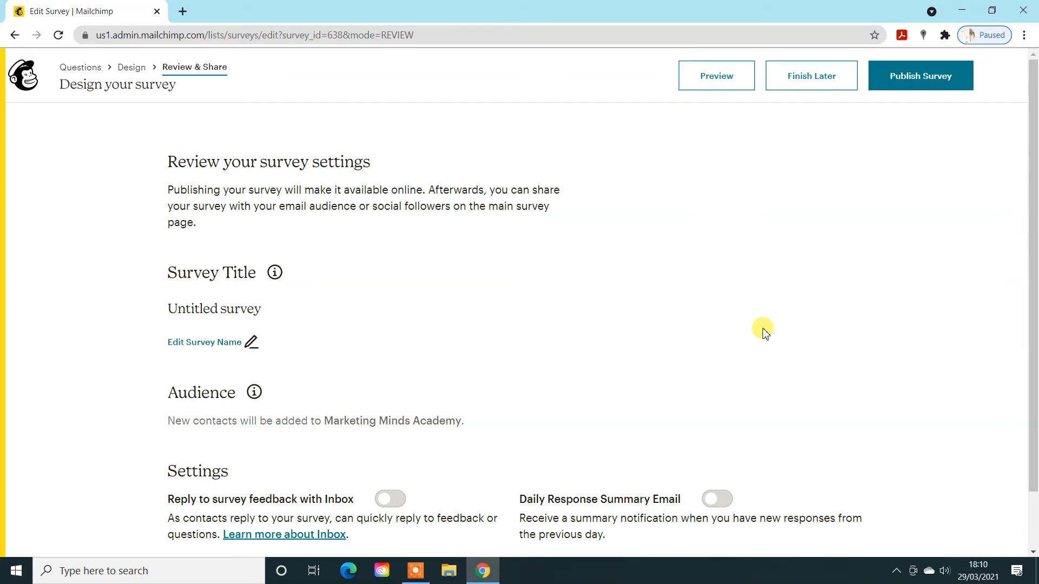
click(226, 343)
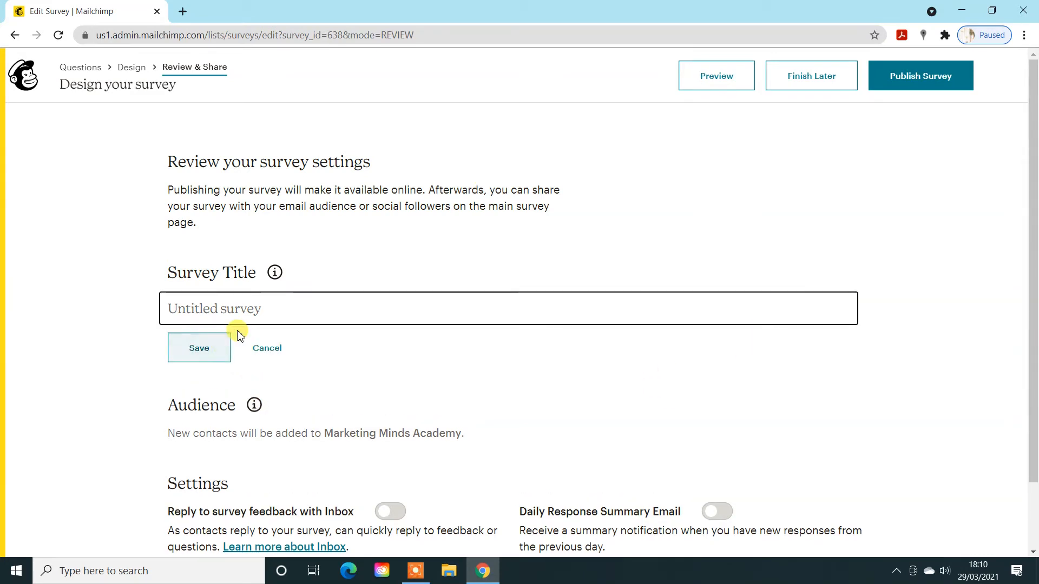
text(Web Feedback)
click(205, 353)
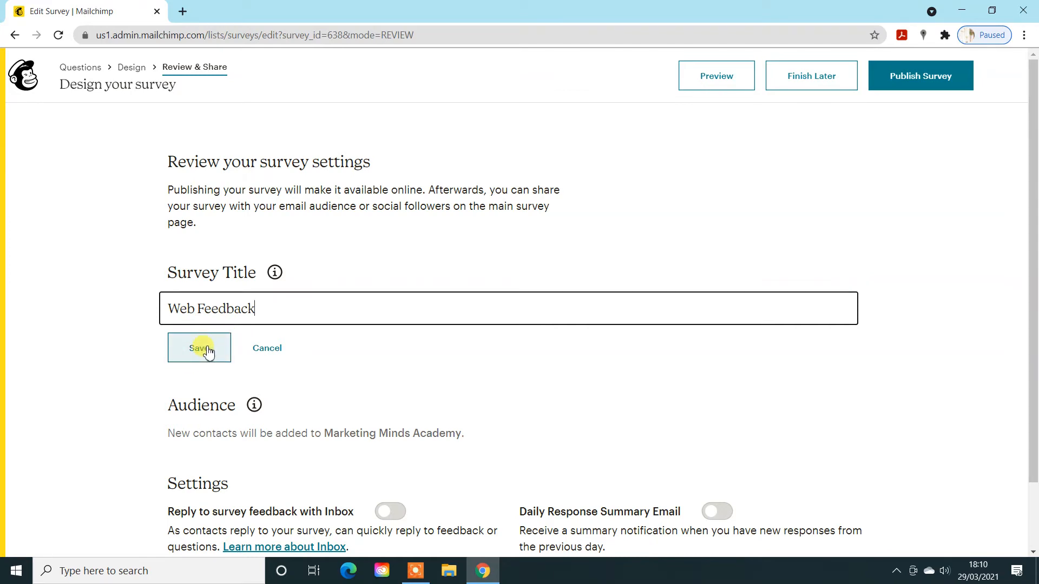
click(209, 352)
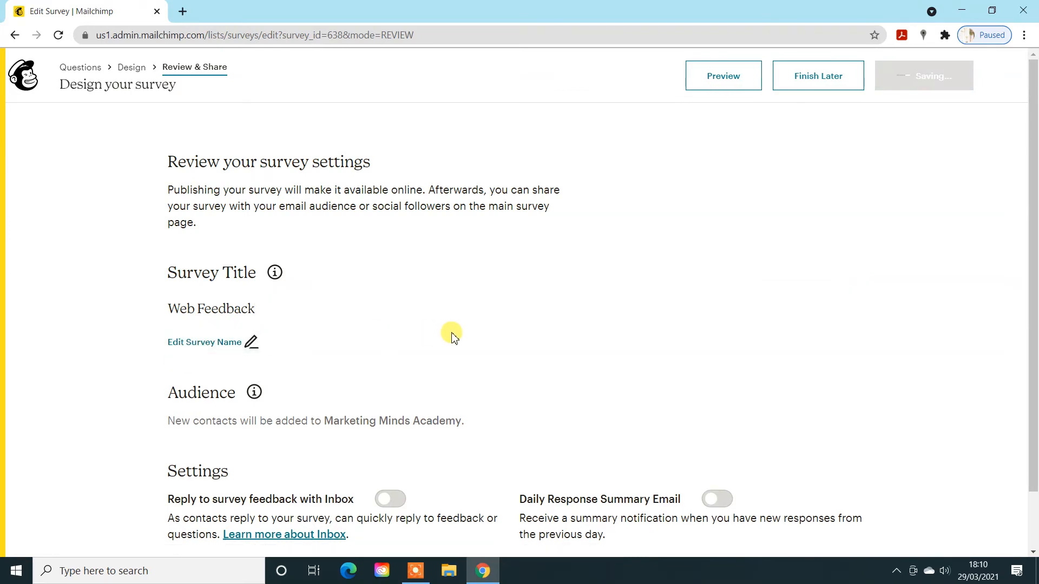
- Enable both replying to survey feedback with Inbox and the Daily Response Summary Email for the survey
scroll(454, 336, down, 1)
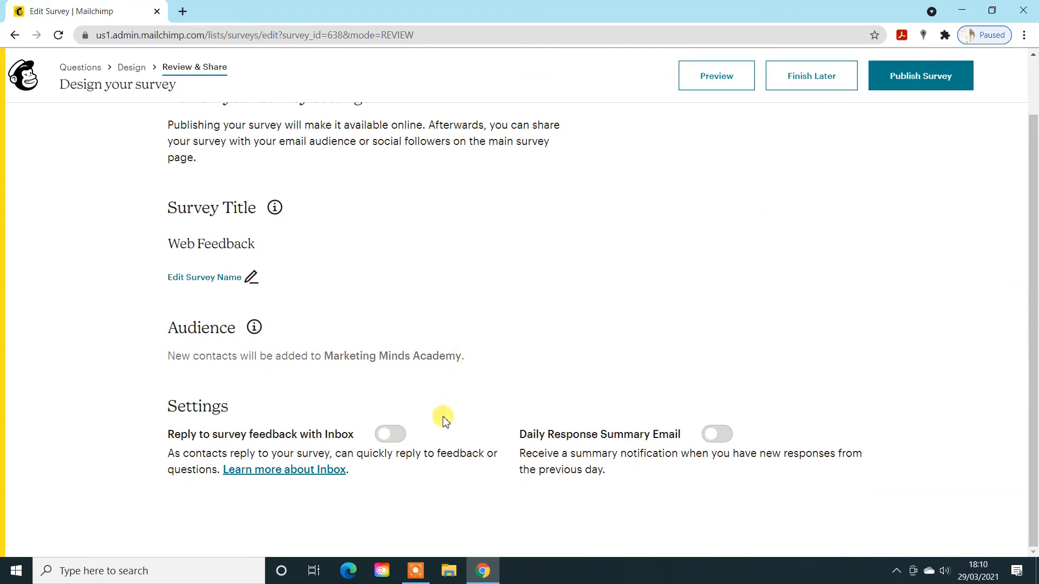
click(401, 439)
click(721, 436)
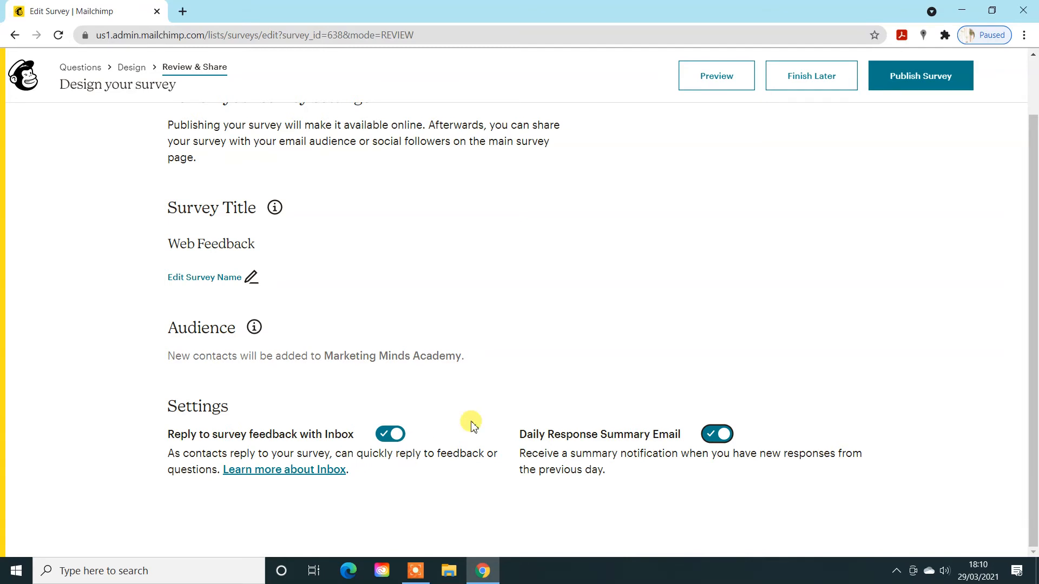
- Preview the whole survey page from its header to the Submit button and return to the review settings
scroll(700, 320, up, 1)
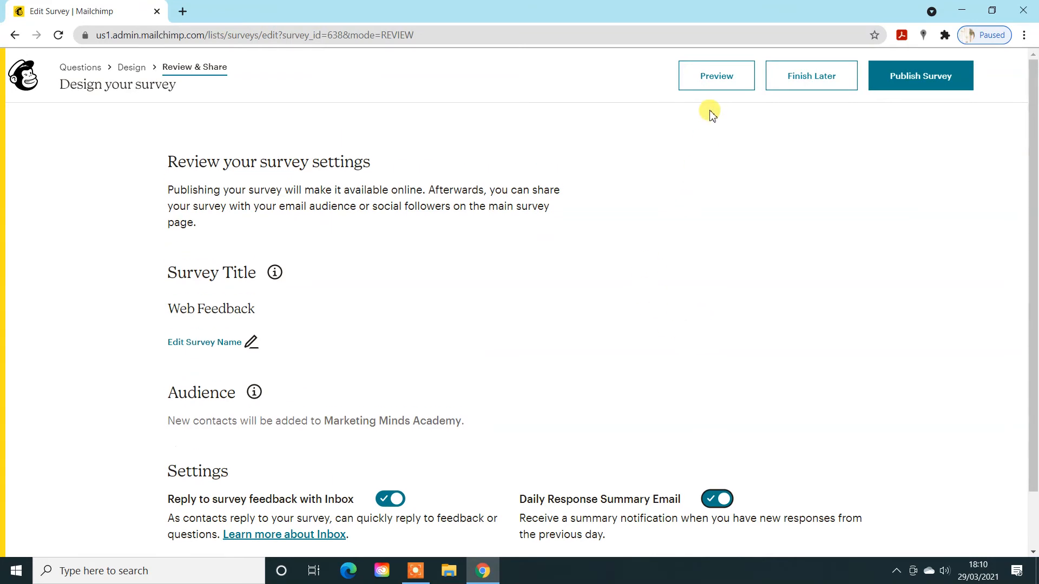
click(713, 81)
scroll(840, 271, down, 10)
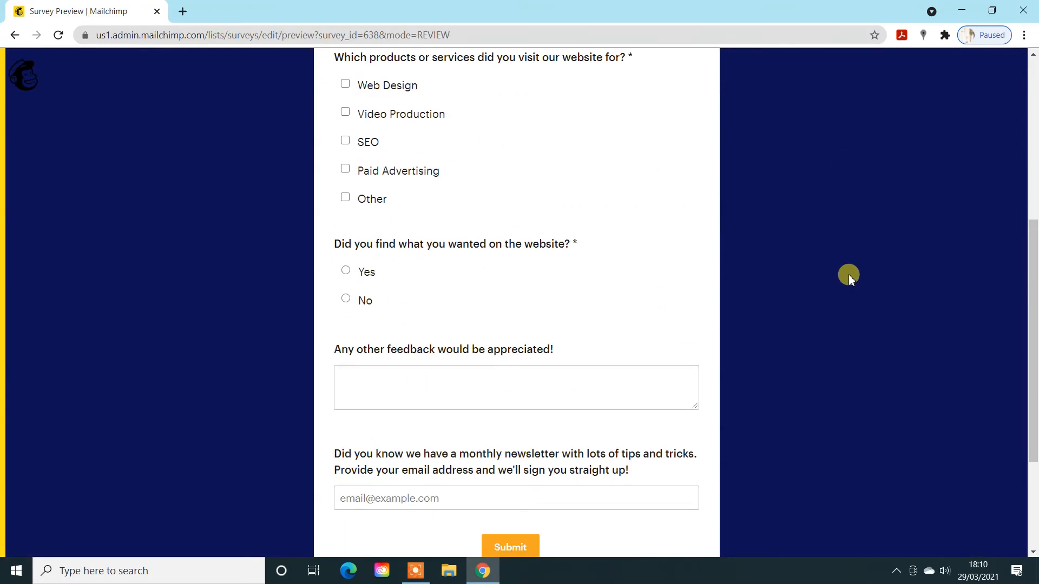
scroll(847, 271, up, 10)
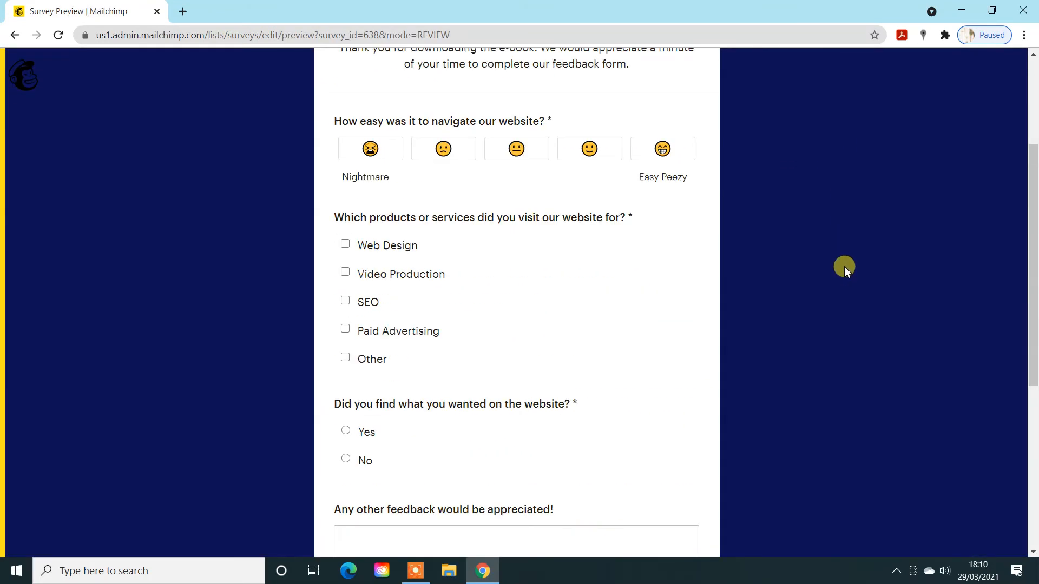
click(902, 77)
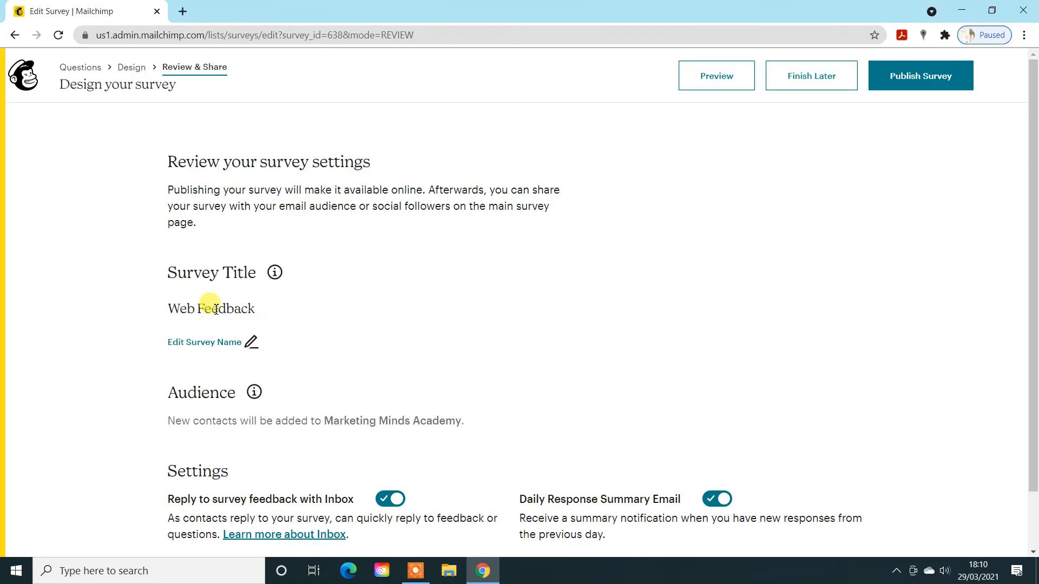
- Publish the Web Feedback survey and copy its link for sharing in a campaign or automation
scroll(249, 330, down, 1)
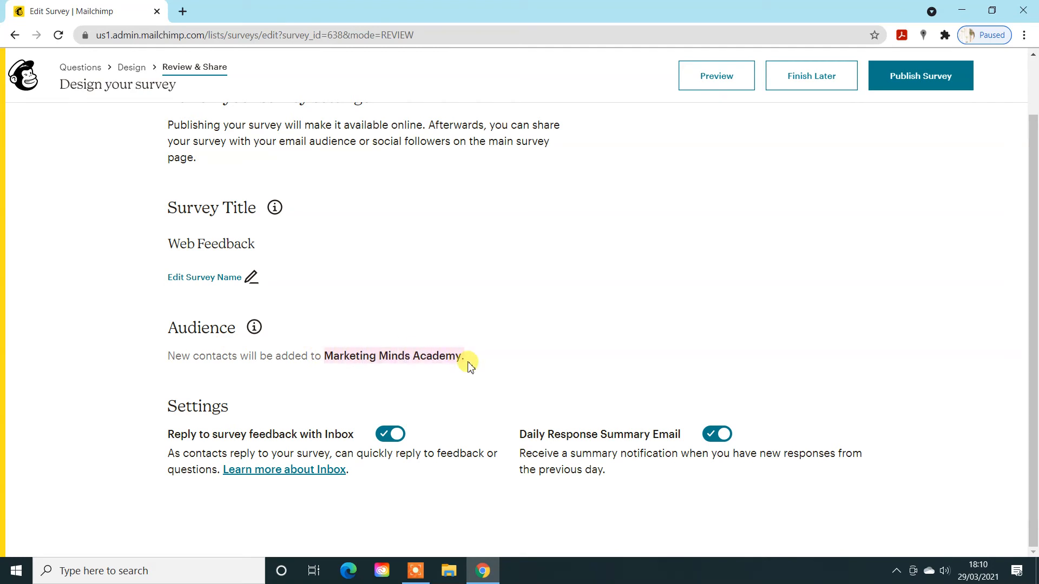
click(925, 81)
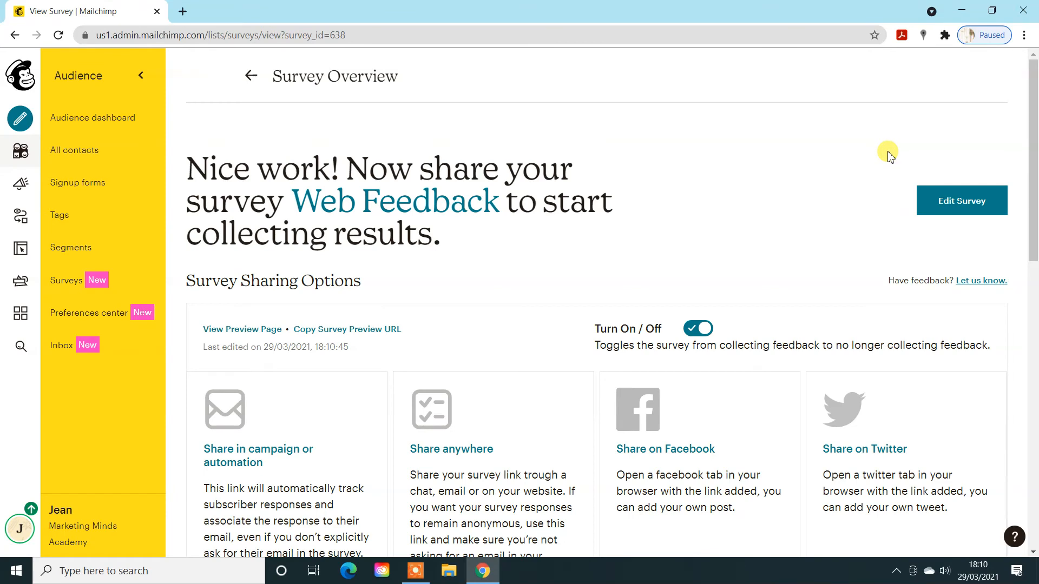
scroll(893, 162, down, 3)
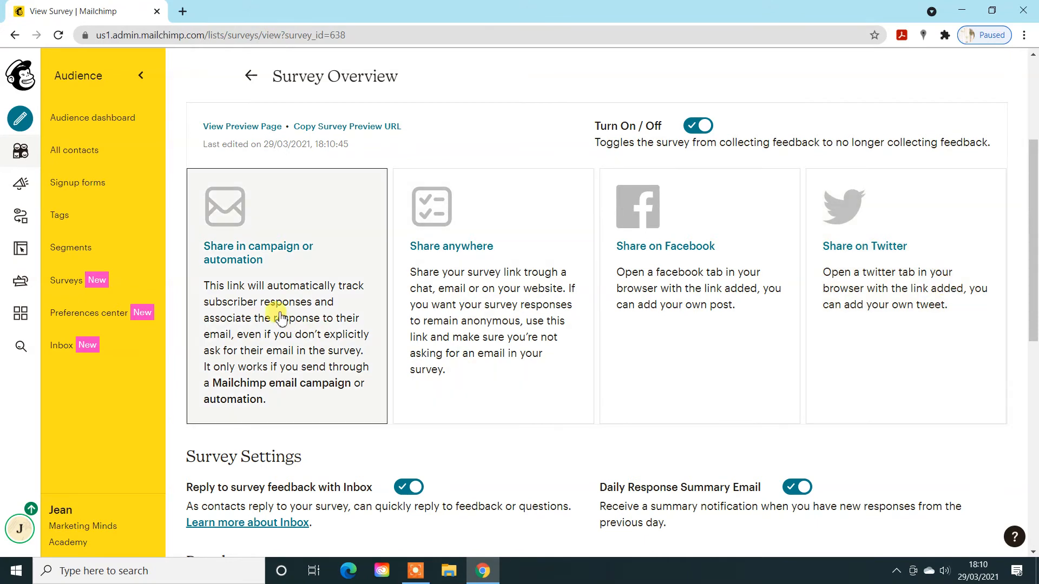
click(264, 280)
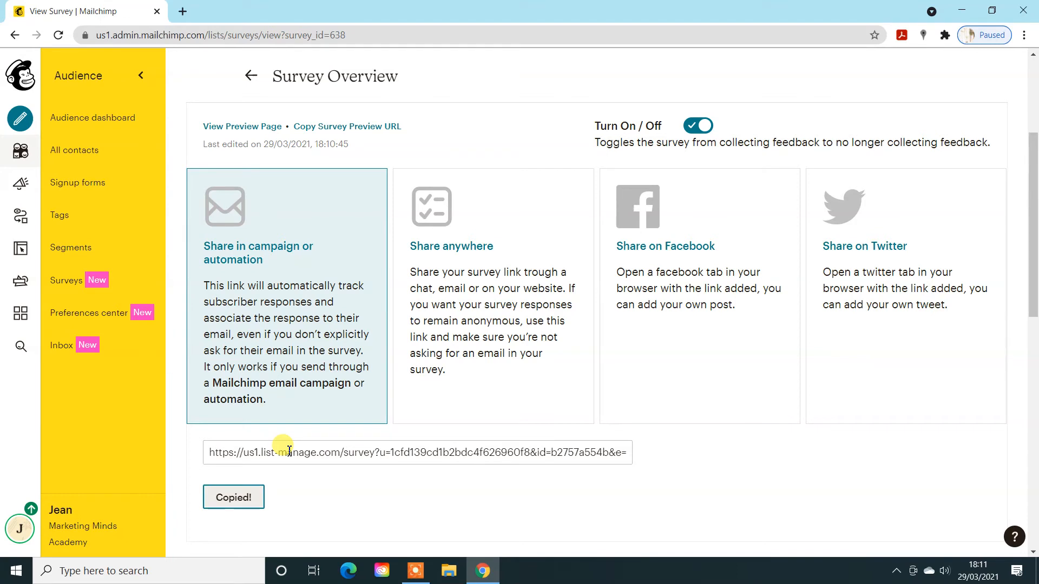
click(244, 498)
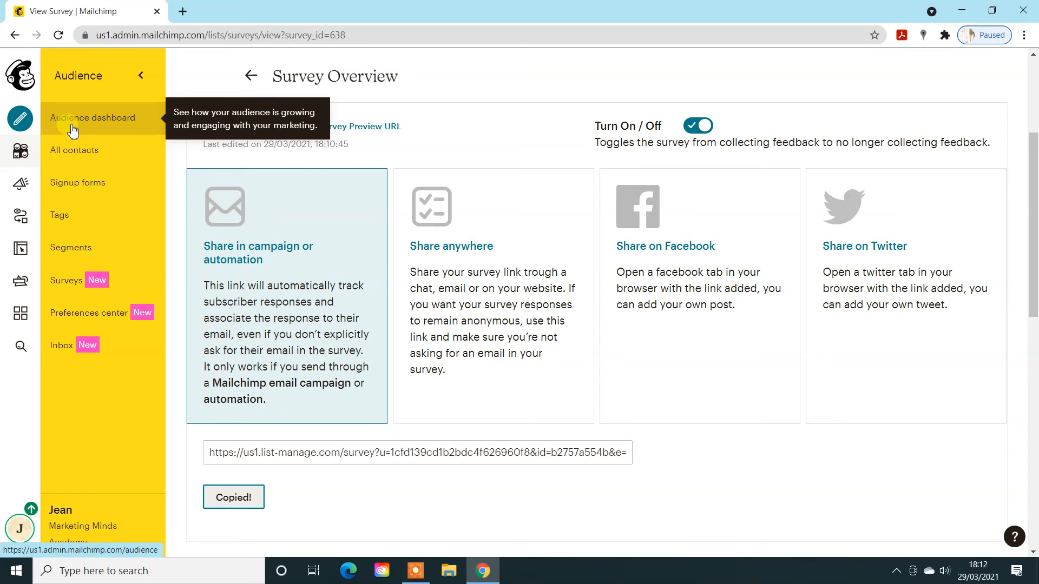
- Copy the survey's share-anywhere link and open it in a new browser tab
click(475, 270)
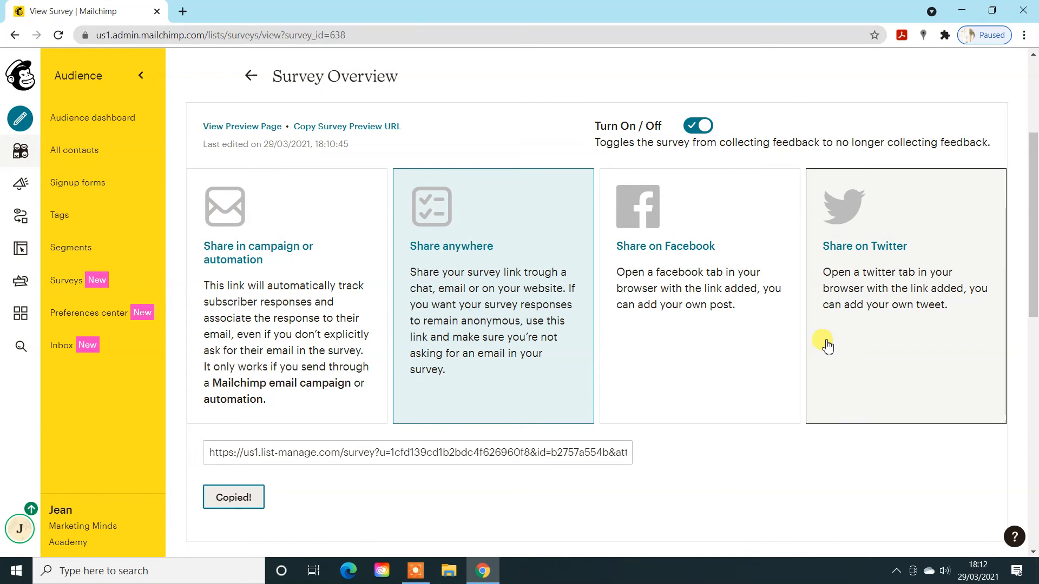
click(186, 12)
key(ctrl+v)
key(Return)
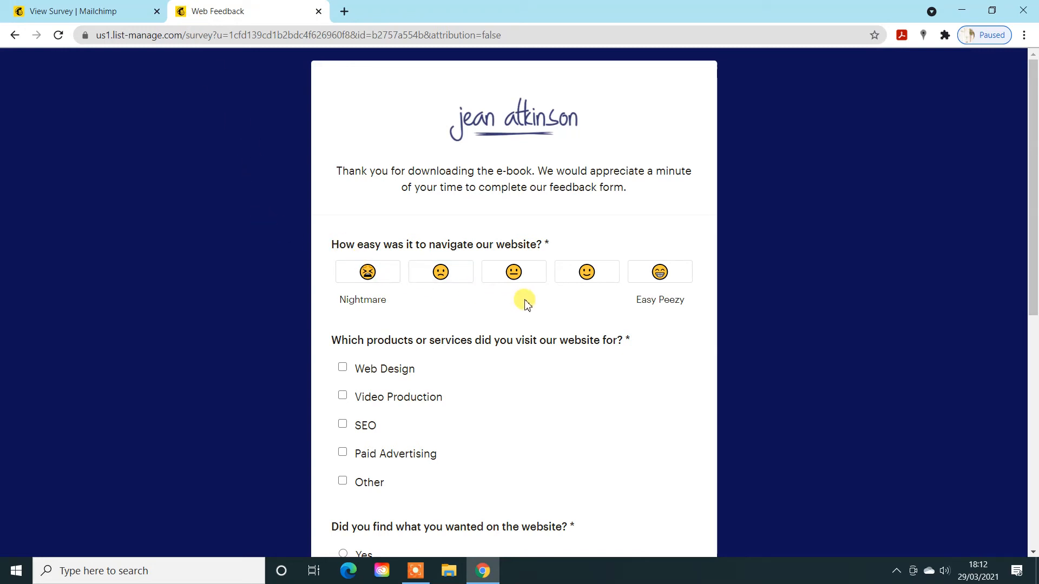
- Rate website navigation as Easy Peezy, choose Web Design and SEO as the services visited for, and answer Yes to finding what was wanted
click(671, 272)
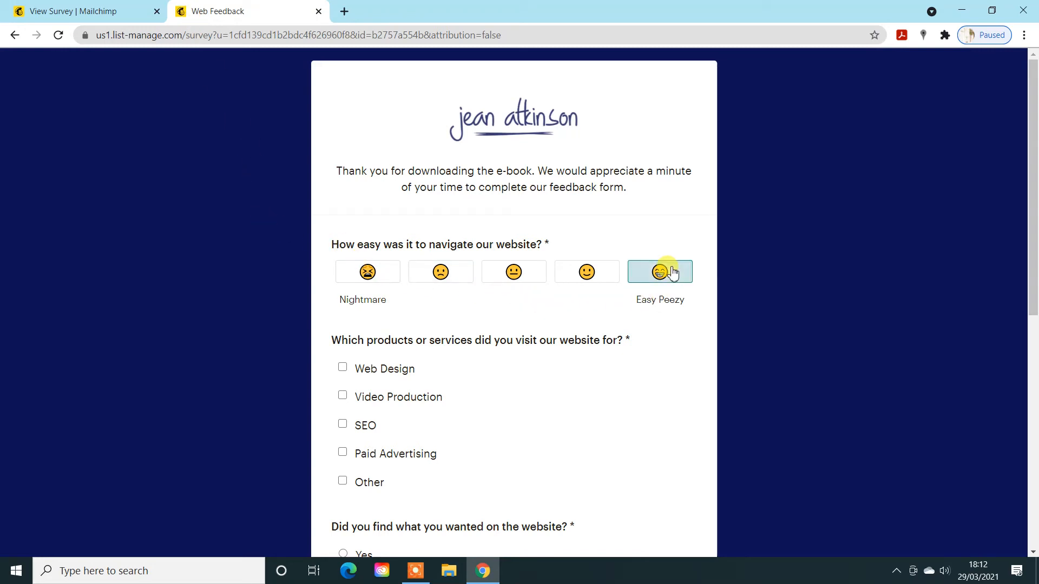
click(343, 369)
click(344, 427)
scroll(454, 417, down, 5)
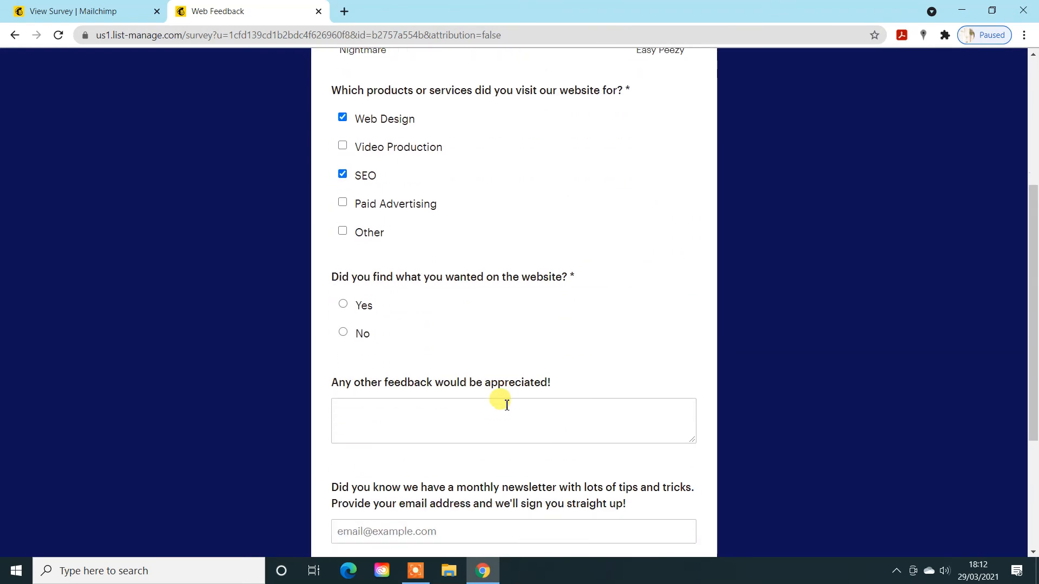
click(344, 285)
- Enter "All good" as the other feedback and submit the survey with the newsletter email left blank
scroll(519, 302, down, 3)
click(514, 262)
text(All )
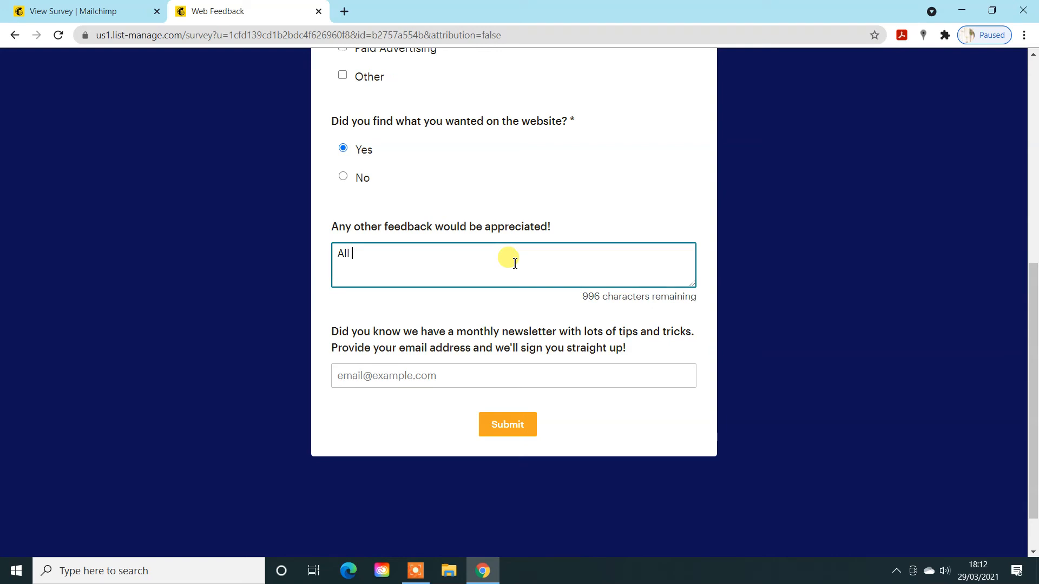
text(good)
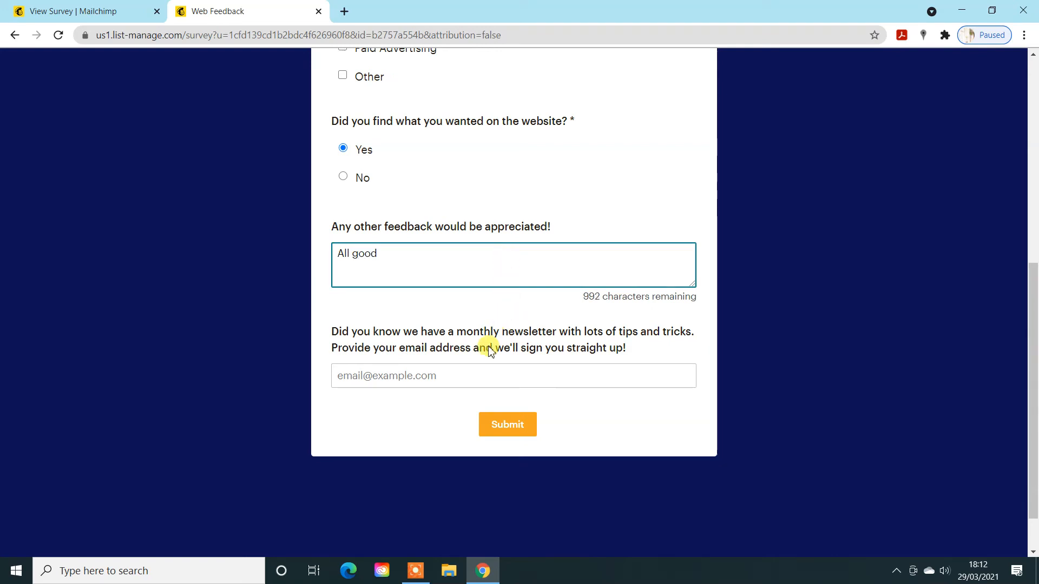
click(456, 373)
click(514, 423)
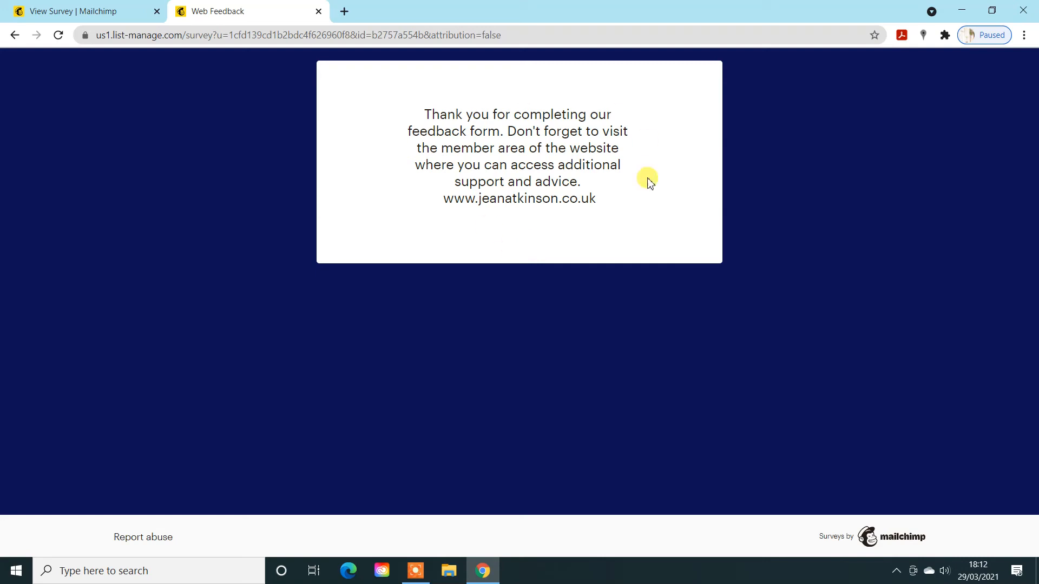
- Return to the survey overview in Mailchimp and refresh it to check for the submitted response
click(65, 8)
scroll(227, 200, up, 4)
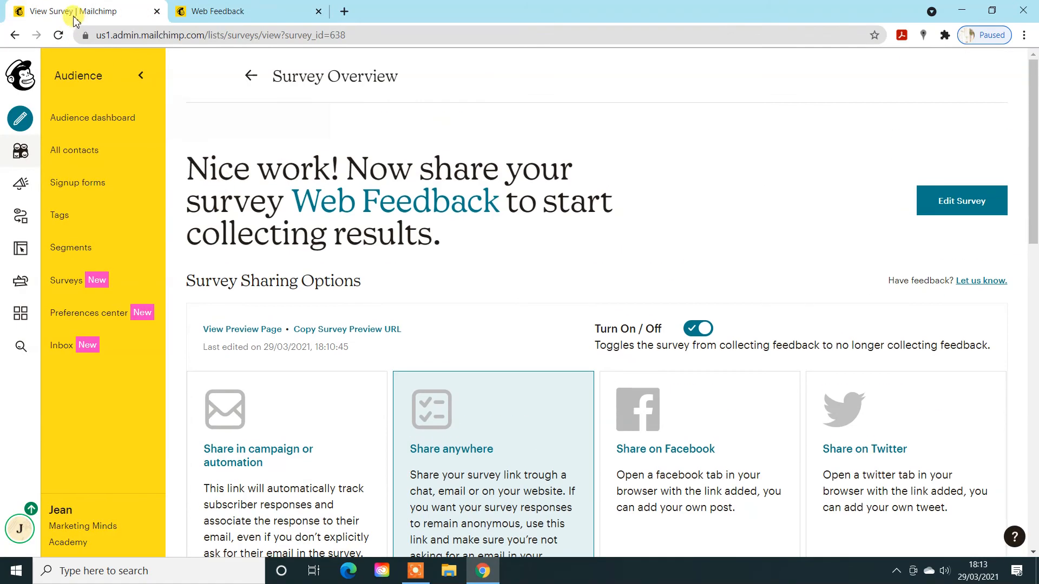
click(59, 35)
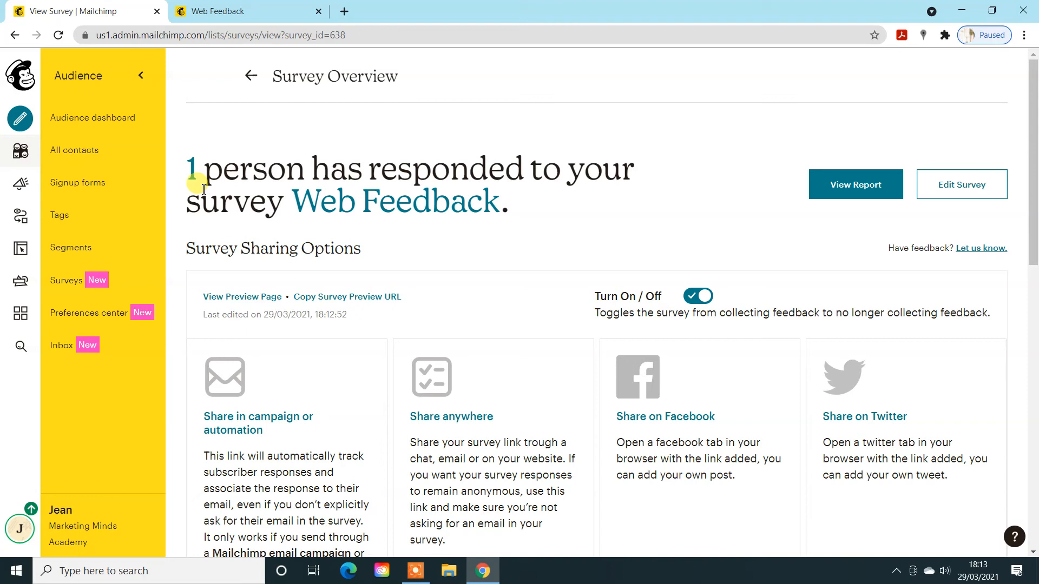
- Open the survey report, examine the answers collected for each question, and return to the survey overview
click(850, 190)
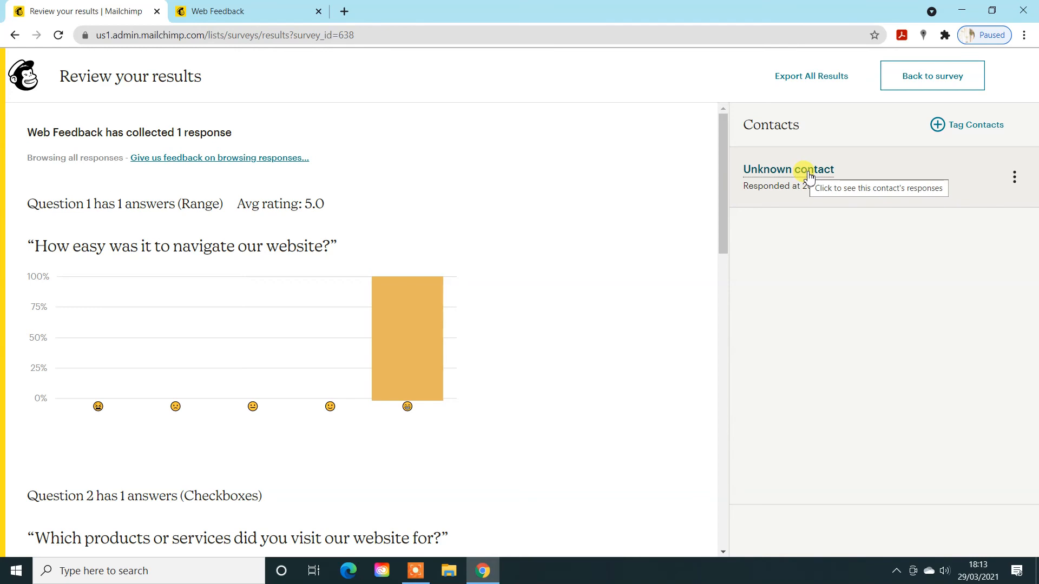
scroll(572, 288, down, 6)
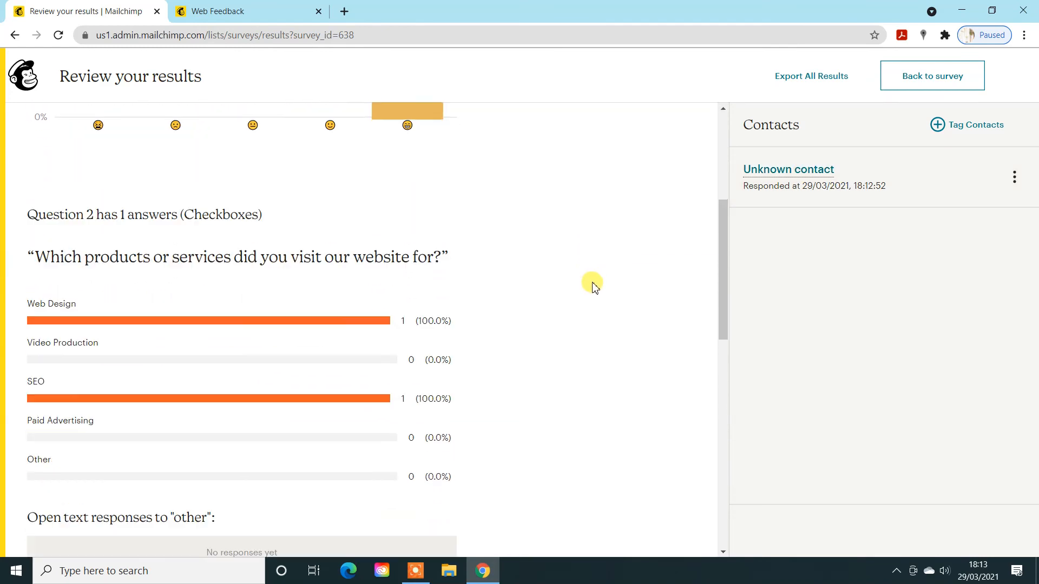
scroll(595, 283, down, 5)
scroll(595, 283, down, 2)
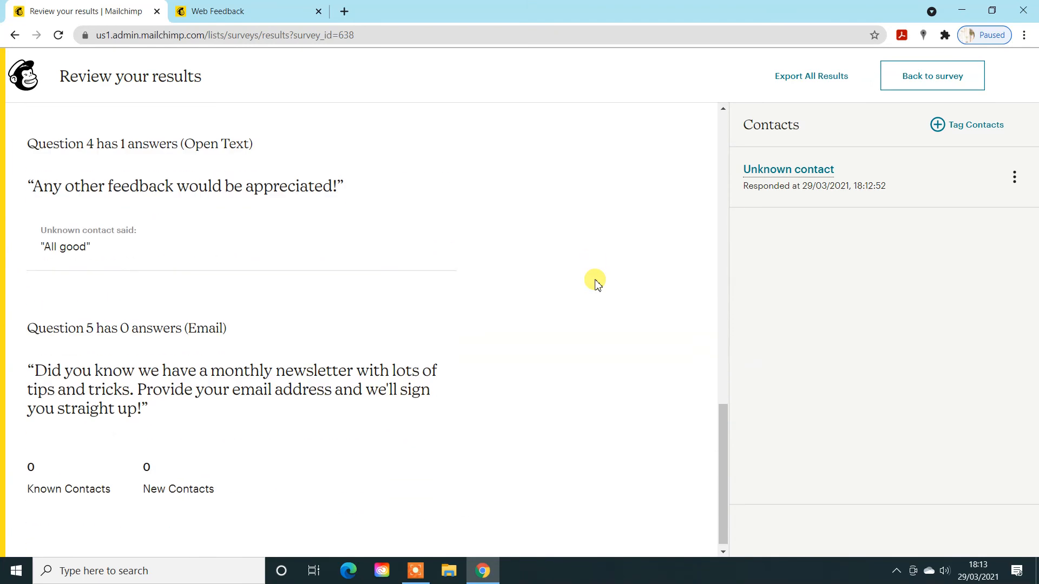
scroll(597, 283, down, 1)
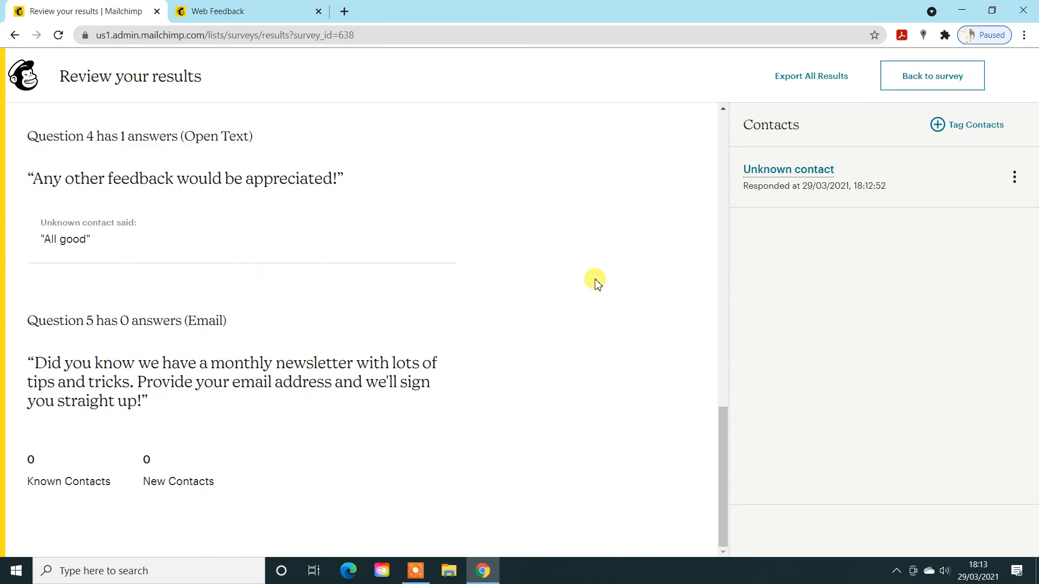
scroll(595, 282, up, 7)
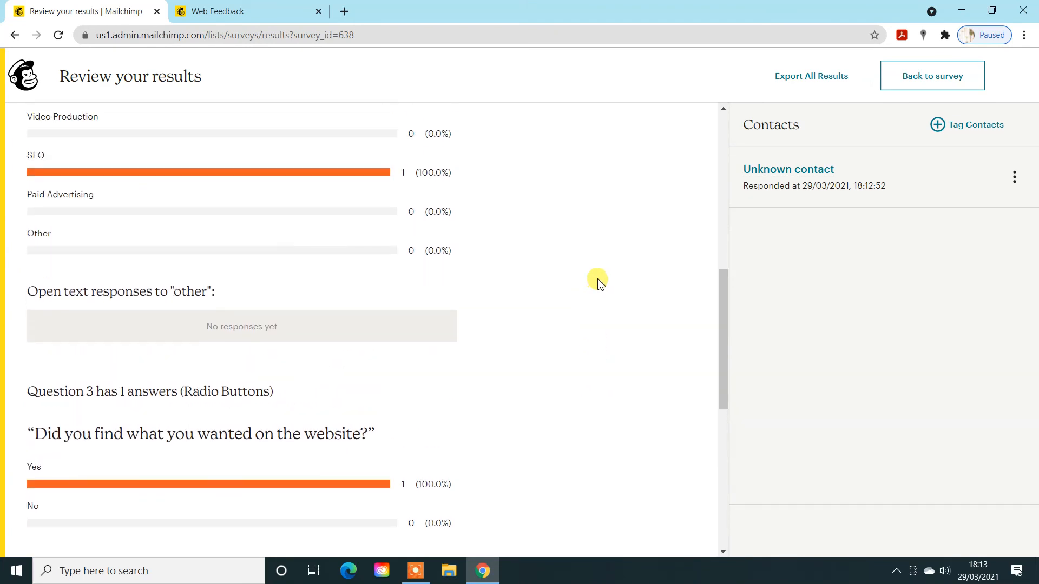
scroll(601, 282, up, 7)
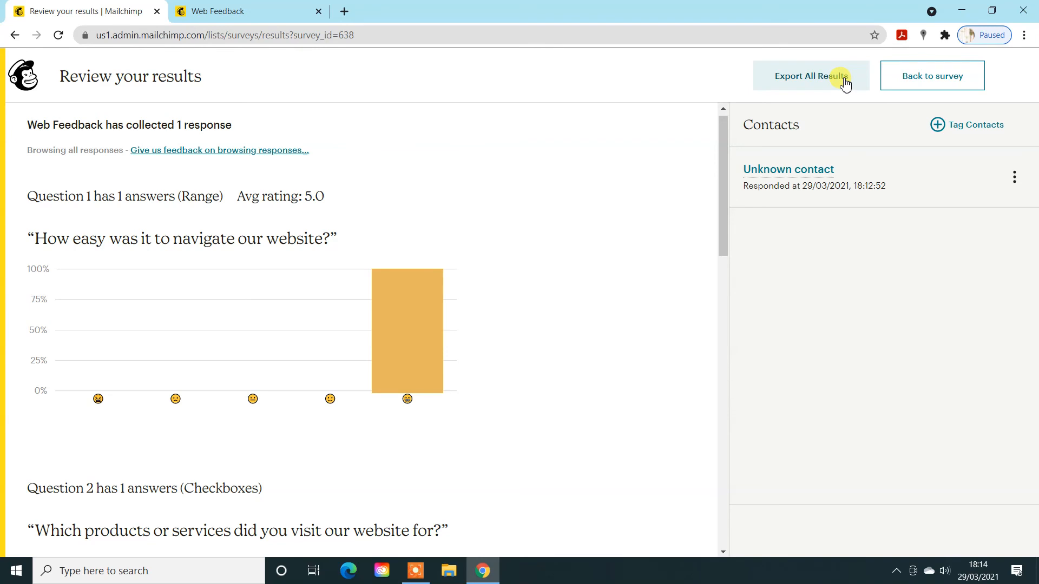
click(920, 80)
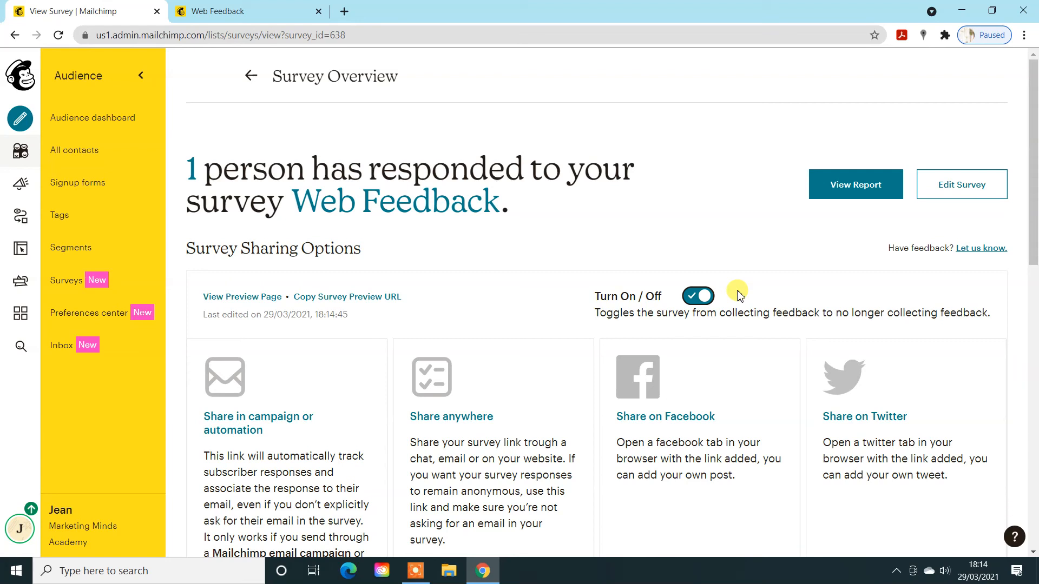
- Turn the survey off and open its shared link in a new tab to check the closed survey message
click(688, 299)
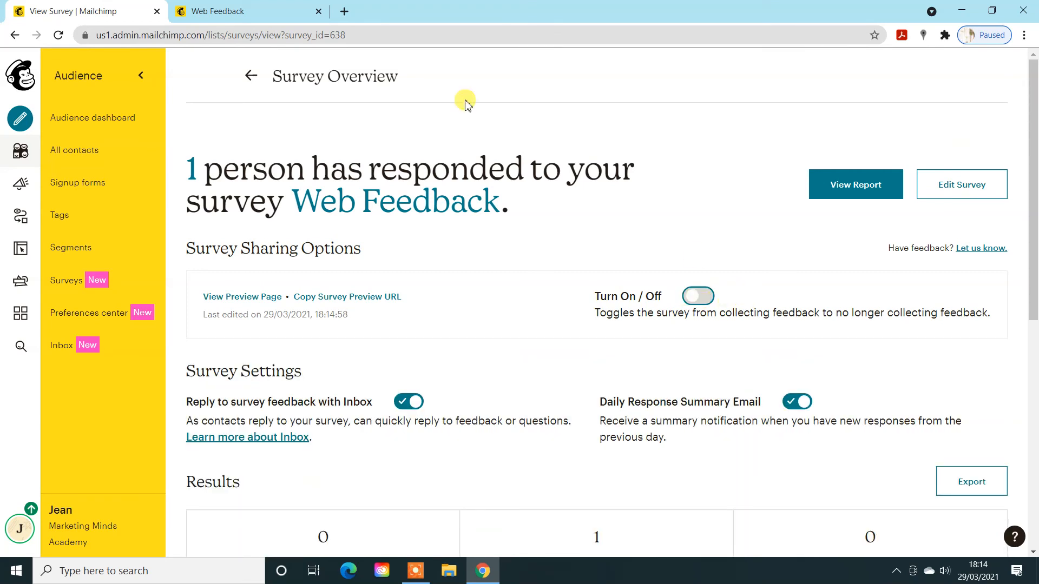
click(344, 11)
key(ctrl+v)
key(Return)
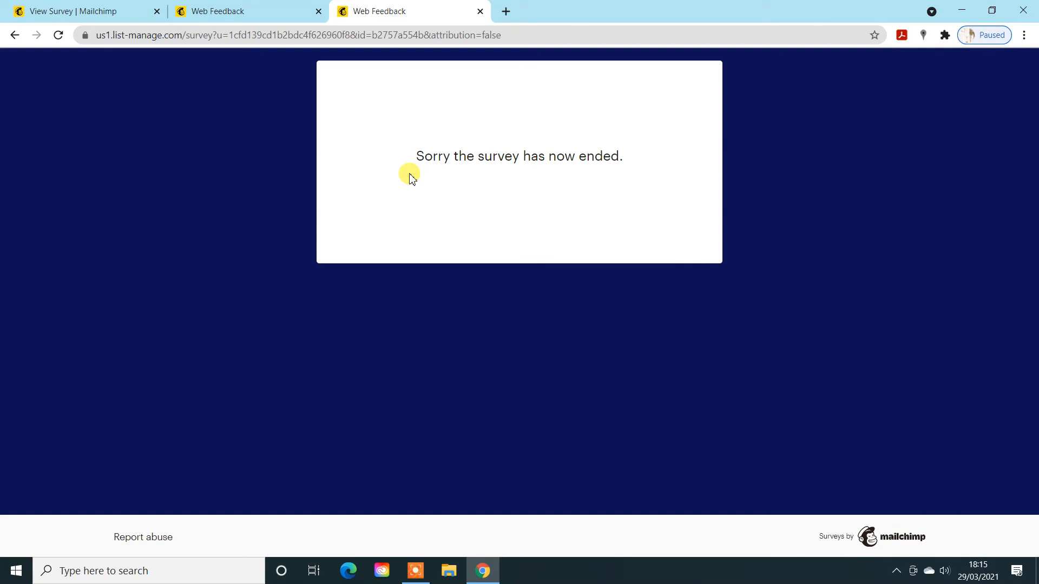
- Return to the survey overview and turn the survey back on to collect feedback
click(107, 11)
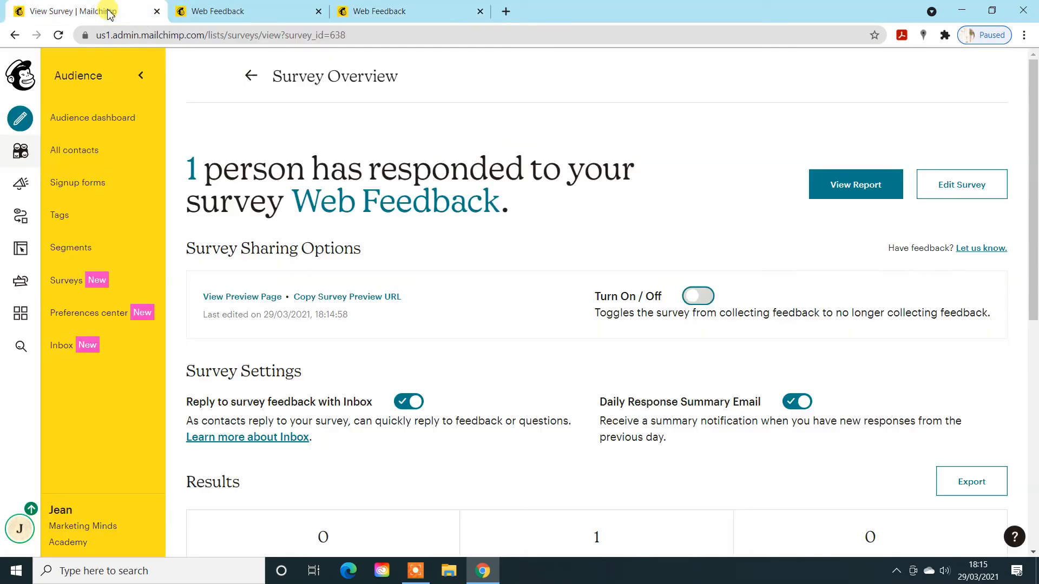
click(705, 297)
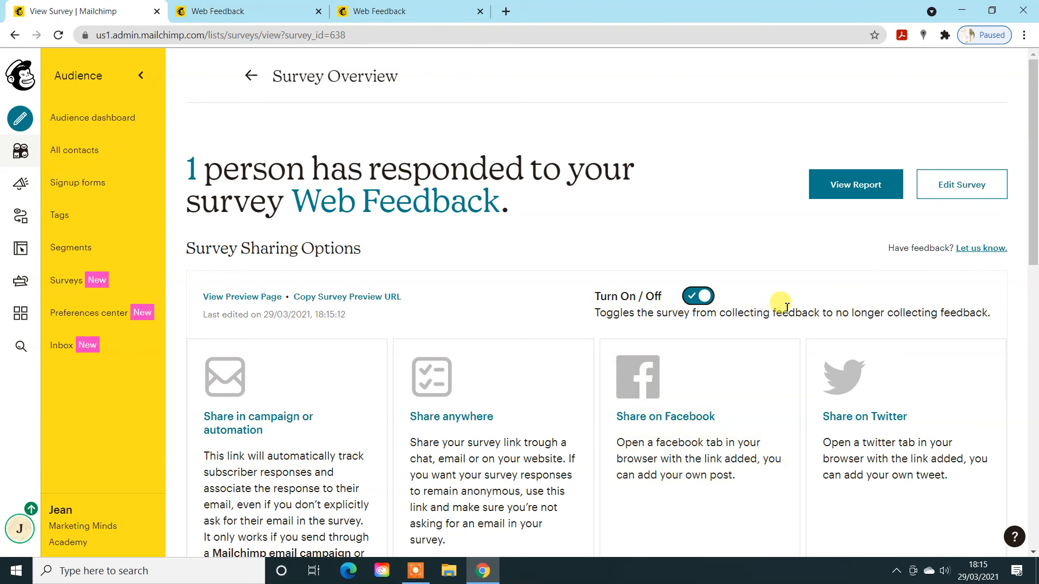
- On the Marketing Minds Academy YouTube channel, open the Mailchimp® Email Marketing playlist, look over its first video's page, and return to the channel
scroll(786, 307, down, 2)
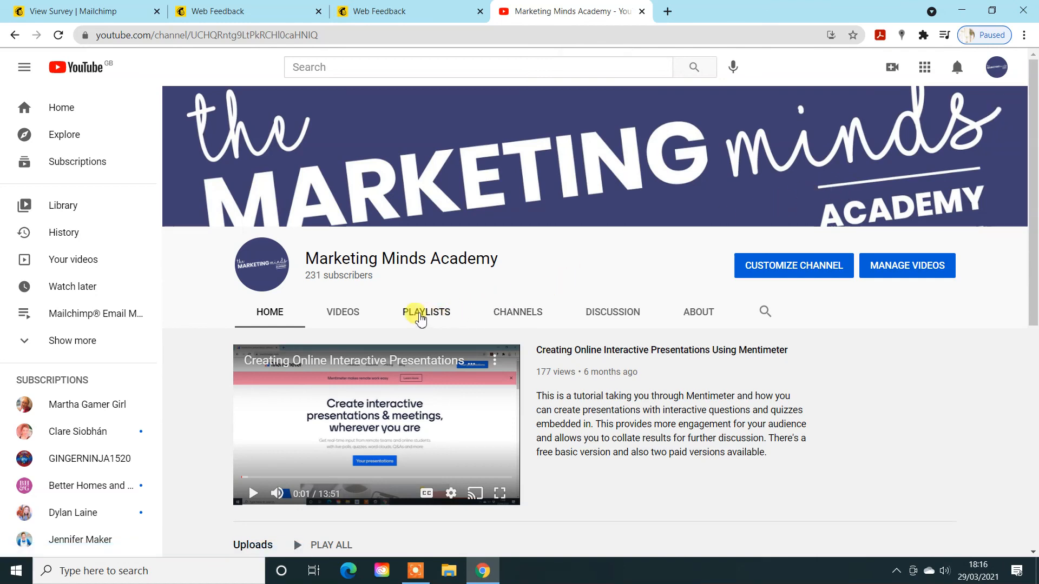
click(424, 317)
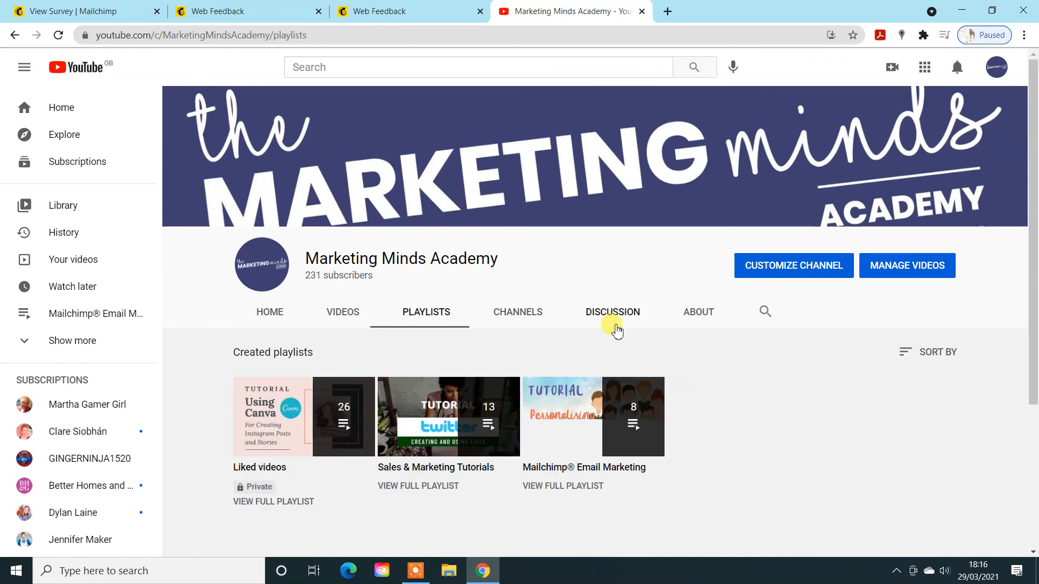
scroll(557, 415, down, 1)
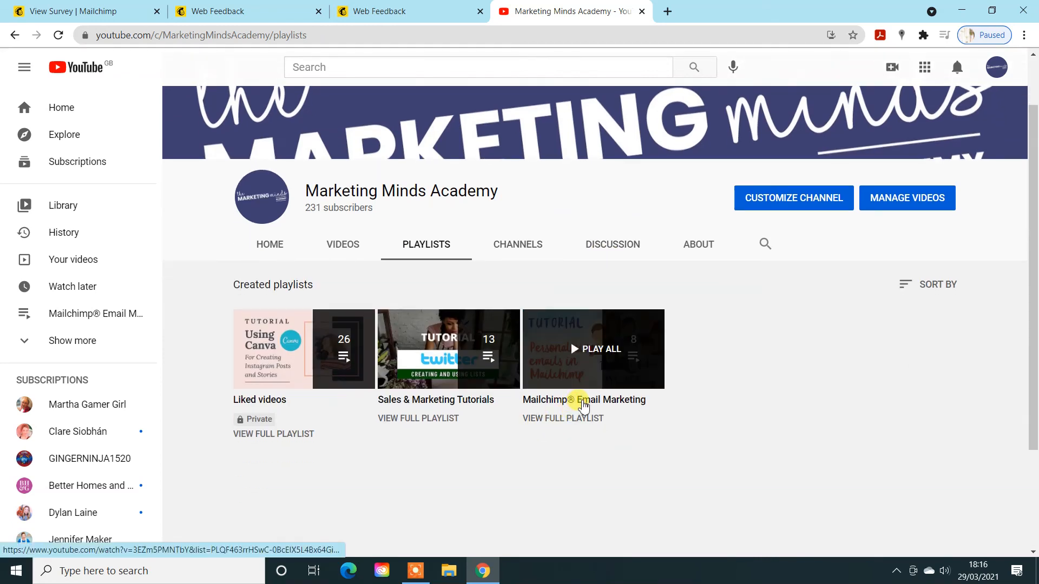
click(576, 400)
scroll(406, 394, down, 2)
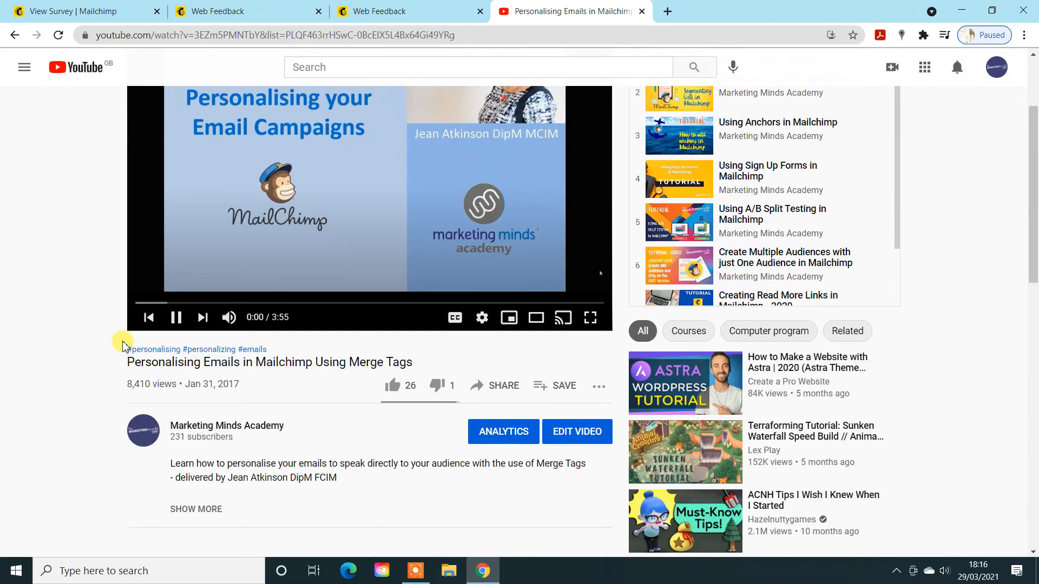
scroll(434, 371, down, 7)
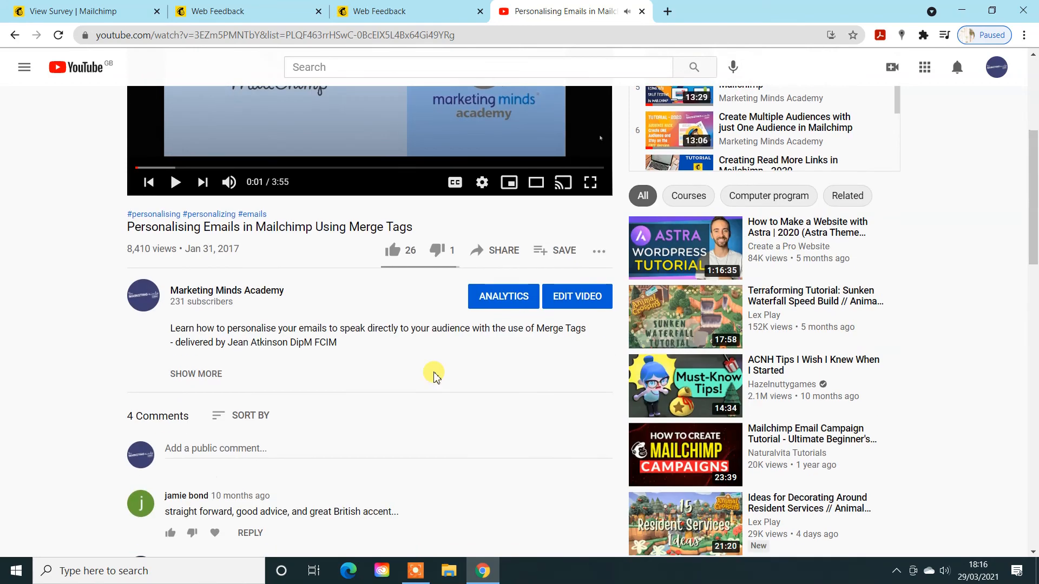
scroll(503, 370, up, 7)
click(14, 34)
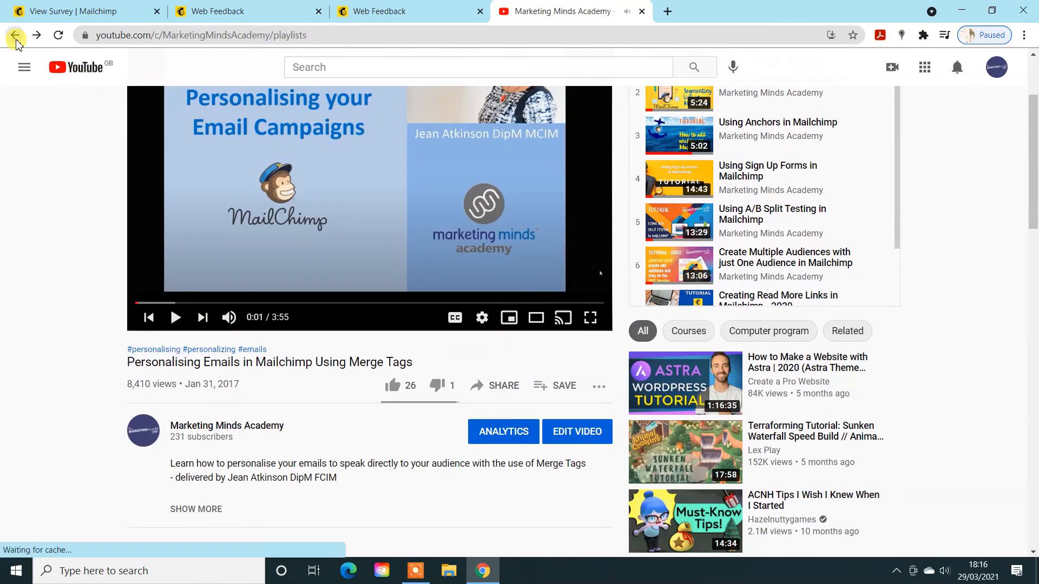
- Browse the channel's uploaded videos with the mini player closed, and switch back to the survey overview in Mailchimp
click(340, 313)
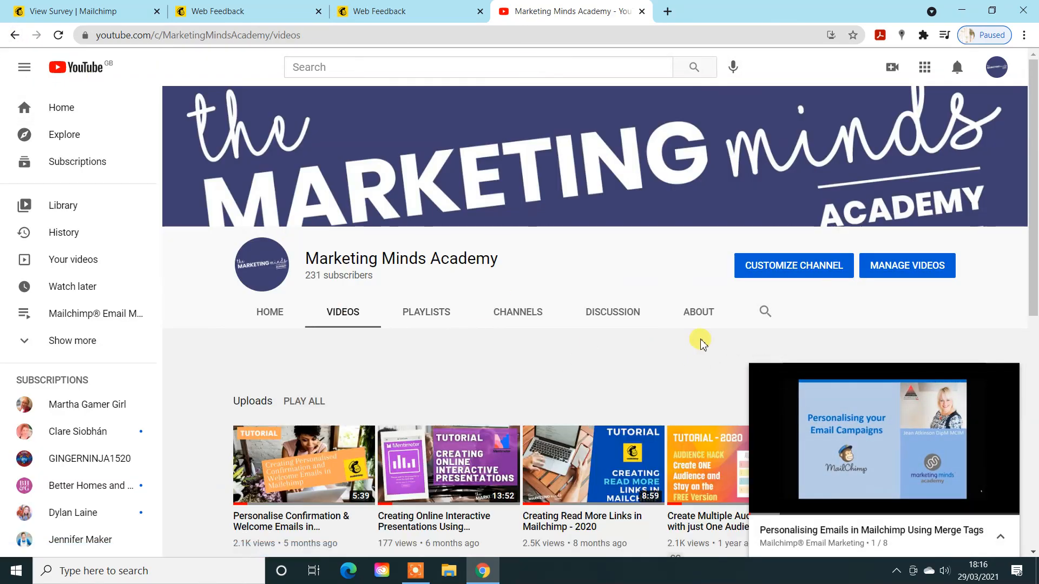
click(1005, 377)
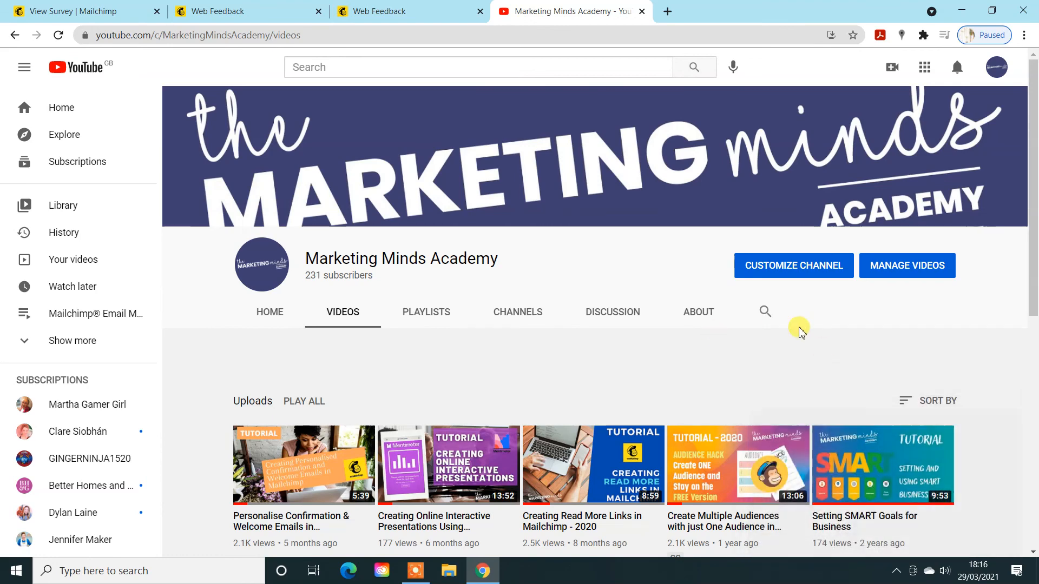
scroll(797, 329, down, 5)
scroll(838, 355, down, 4)
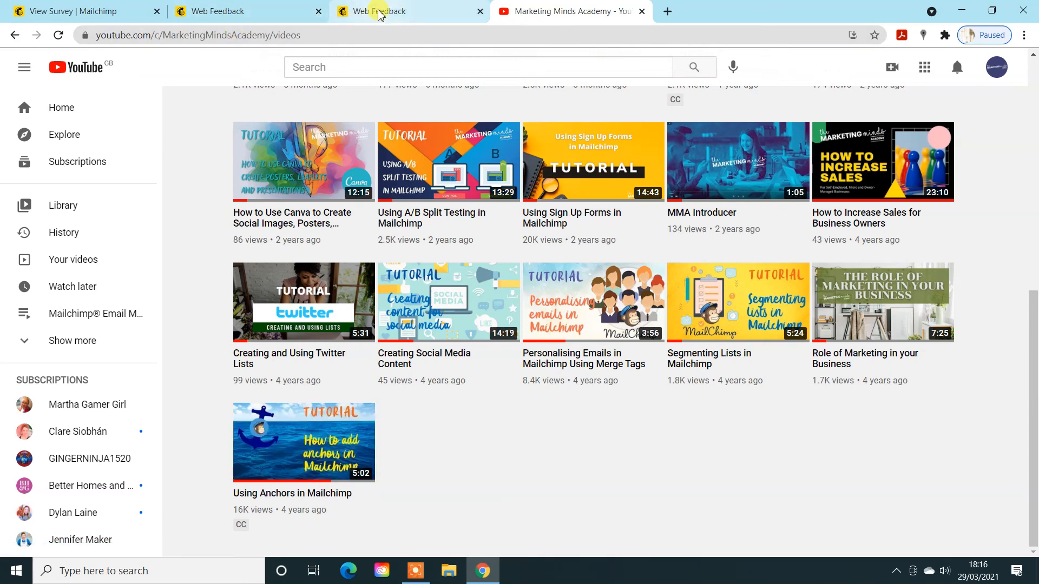
click(61, 9)
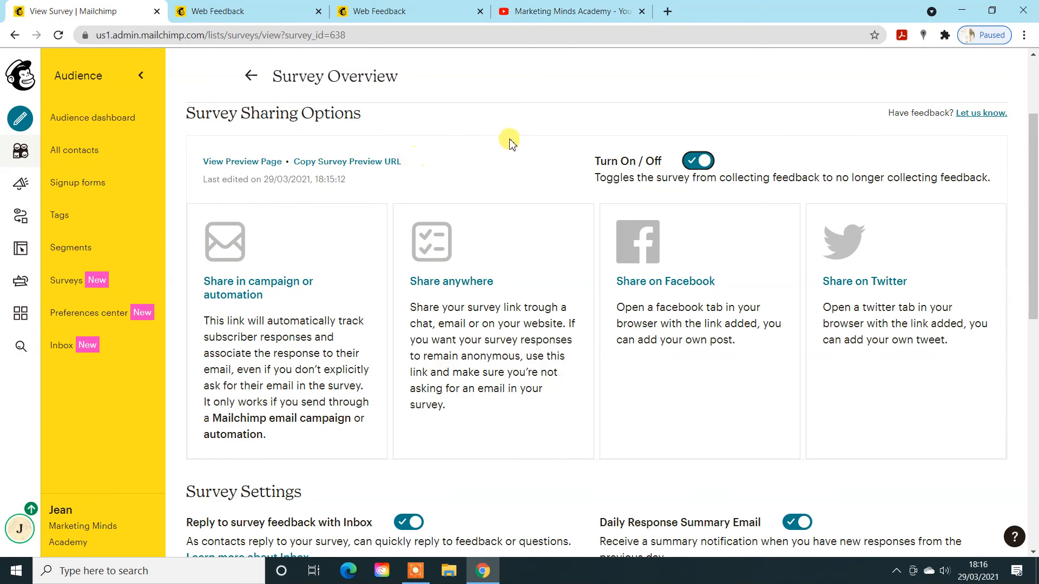
scroll(515, 142, up, 3)
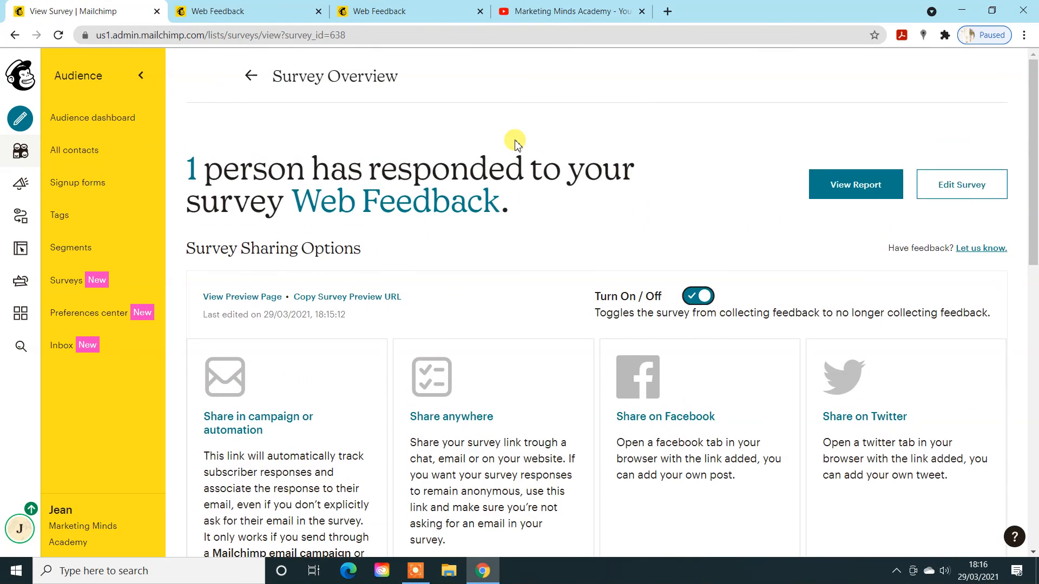